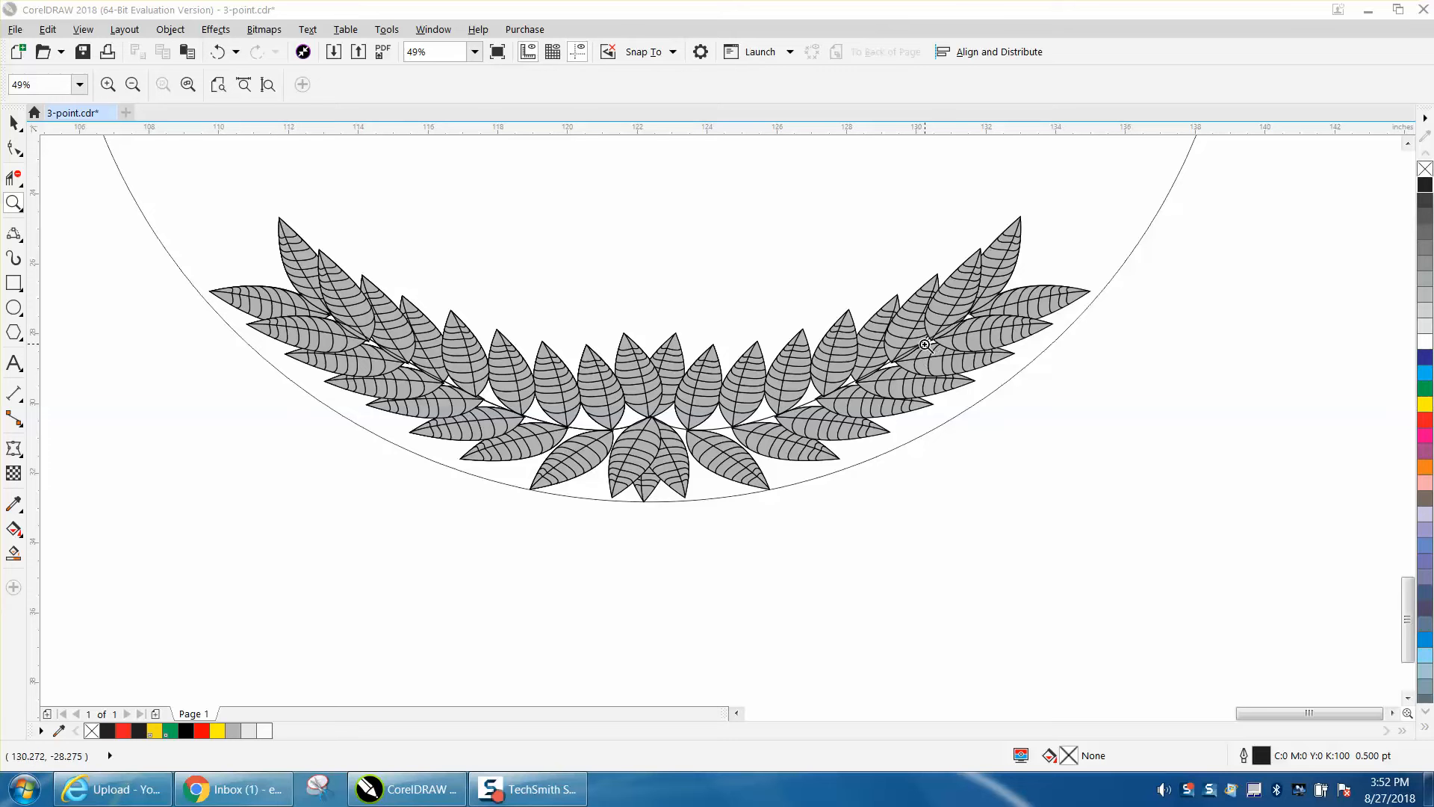
# - Examine the partial leaf wreath, the finished circular wreath and the row of sample leaves above them
pyautogui.moveTo(1408, 609); pyautogui.dragTo(1407, 582)
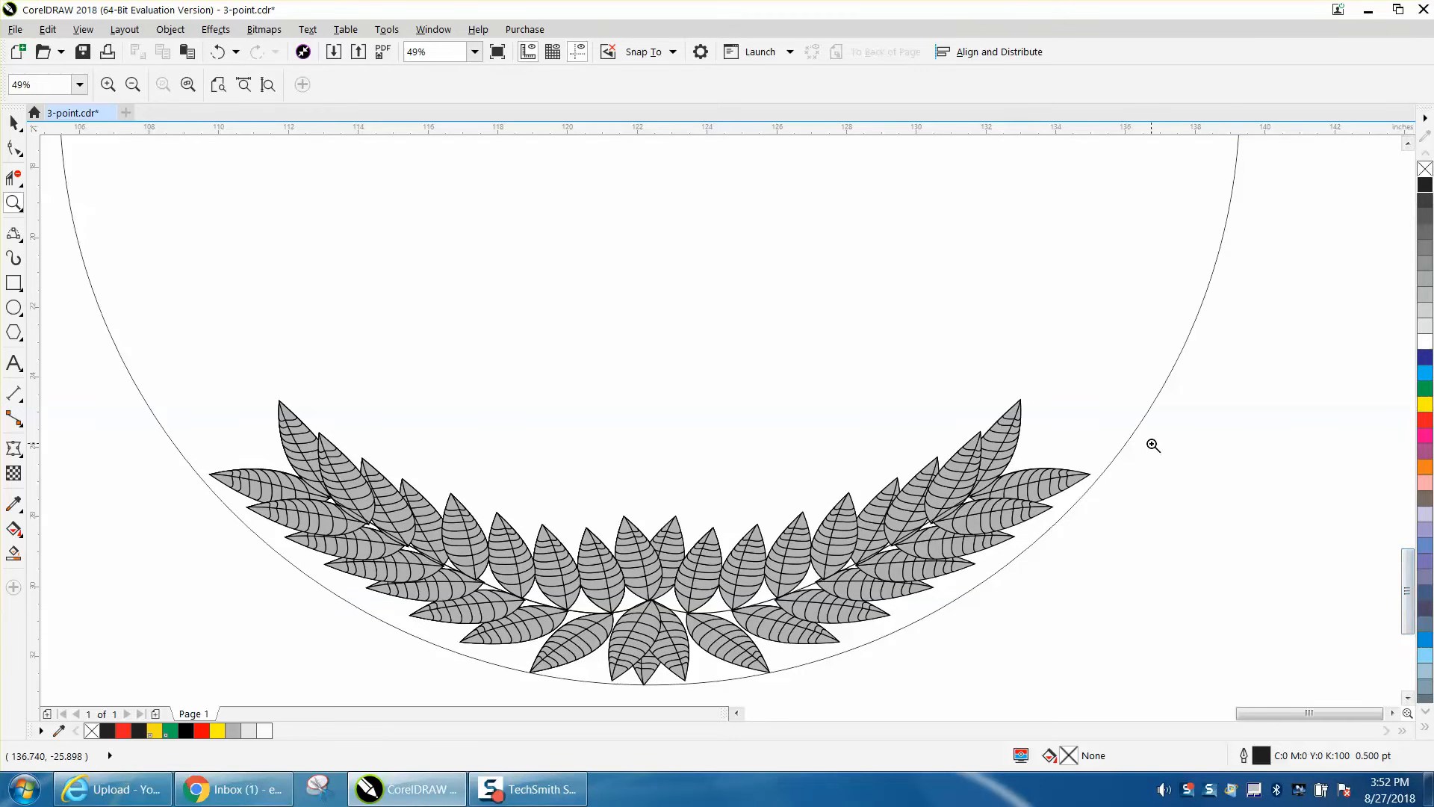
pyautogui.scroll(-2, 1152, 446)
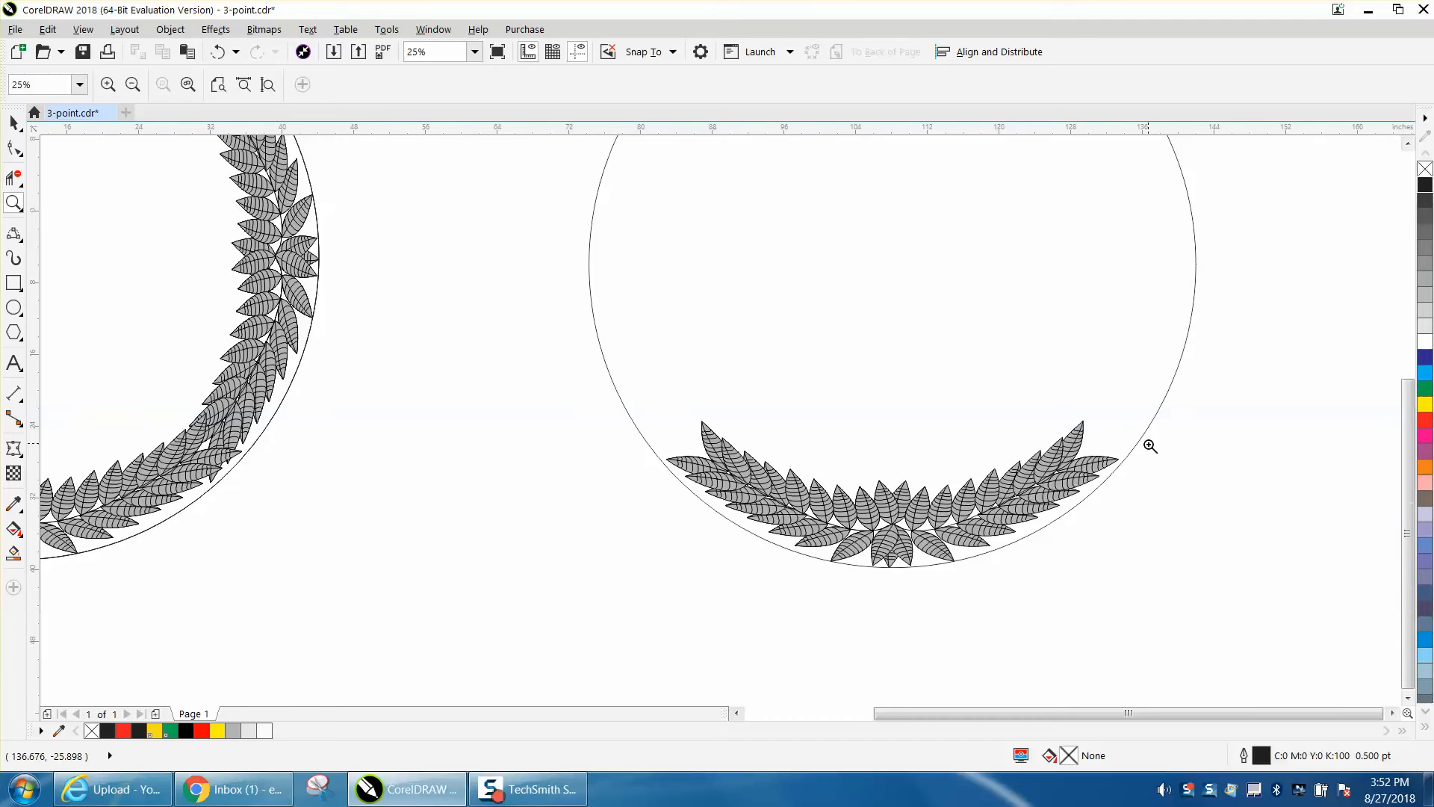
pyautogui.scroll(-2, 1150, 445)
pyautogui.scroll(-1, 1147, 447)
pyautogui.moveTo(1008, 316); pyautogui.dragTo(1194, 475)
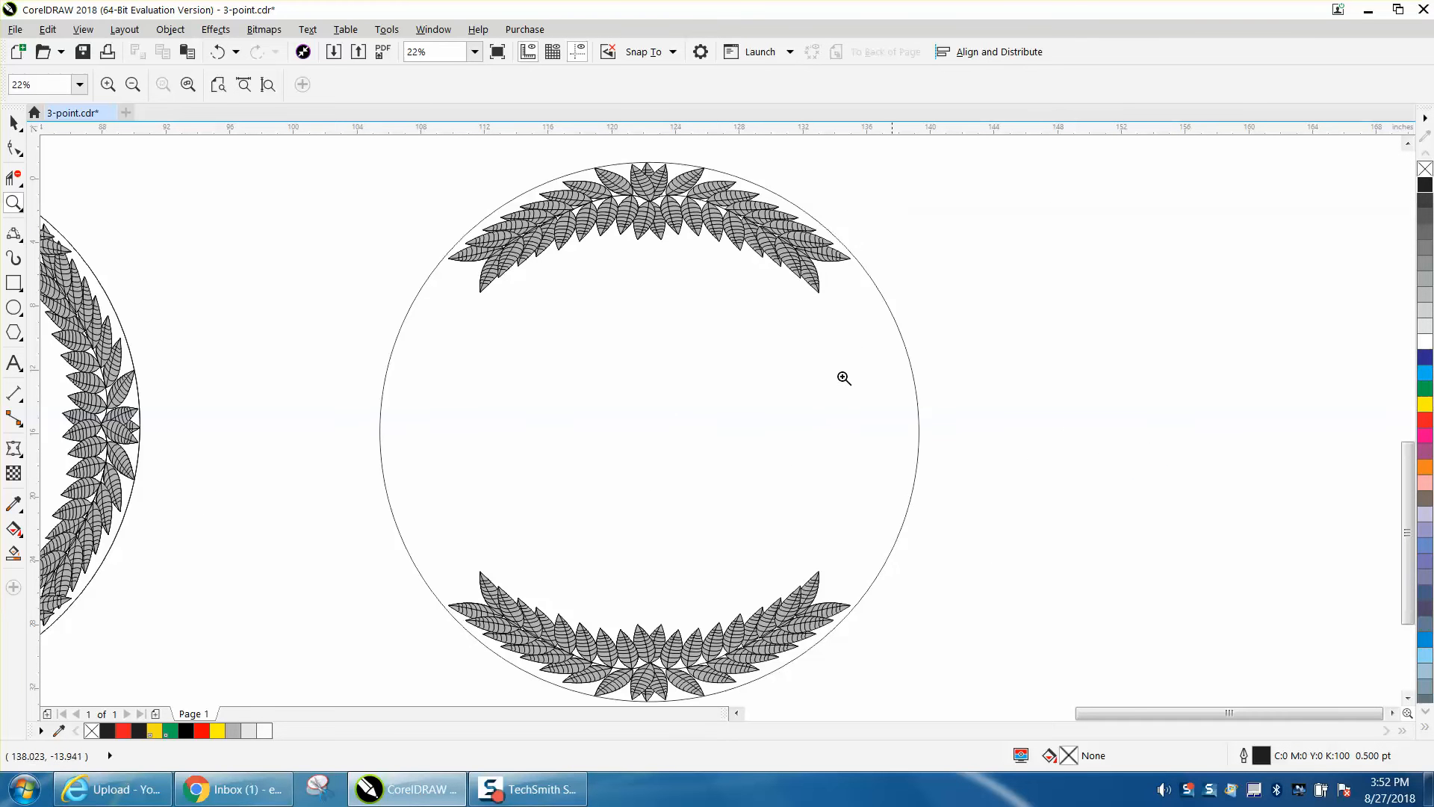
pyautogui.scroll(-1, 816, 354)
pyautogui.scroll(-1, 896, 369)
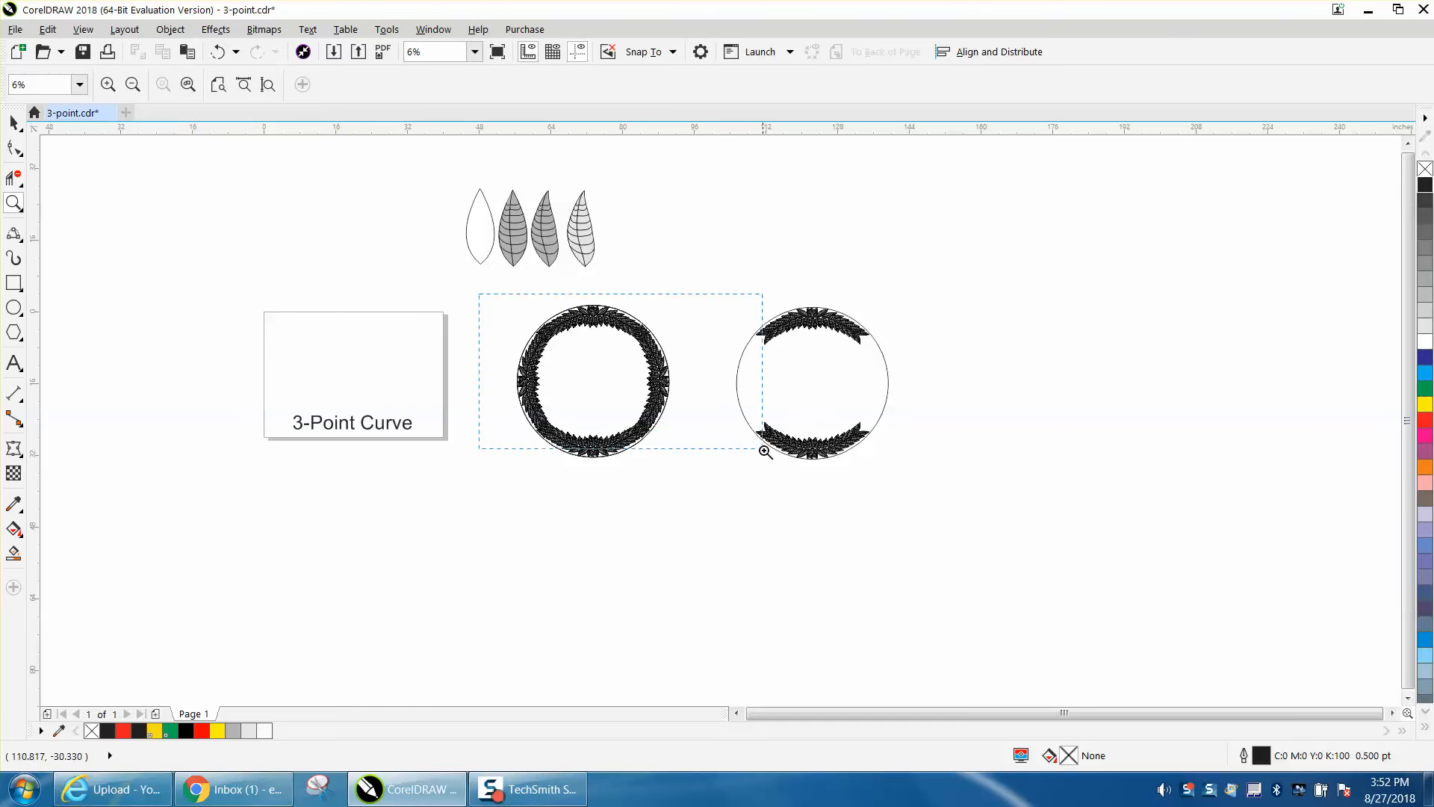
pyautogui.scroll(2, 780, 479)
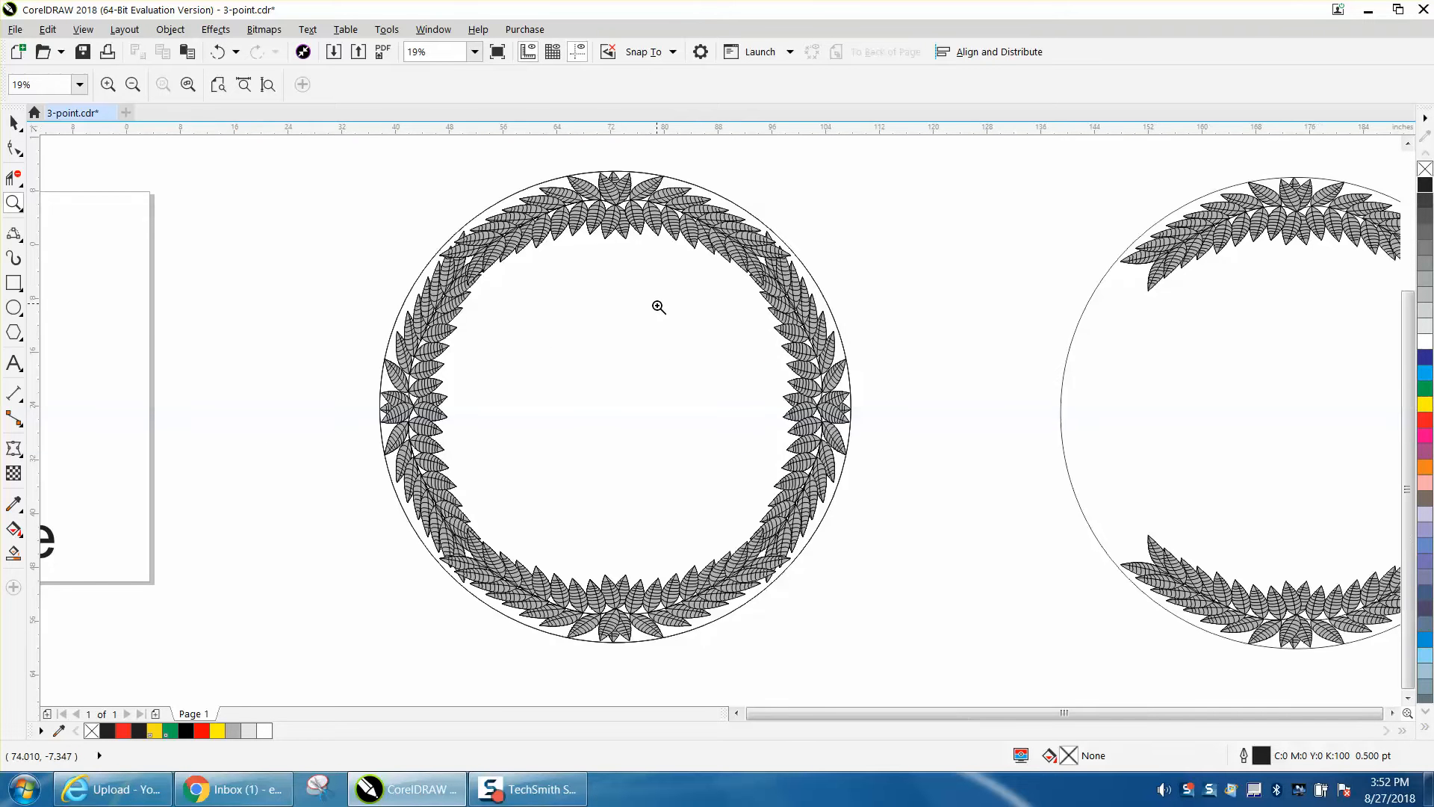
pyautogui.scroll(-2, 656, 307)
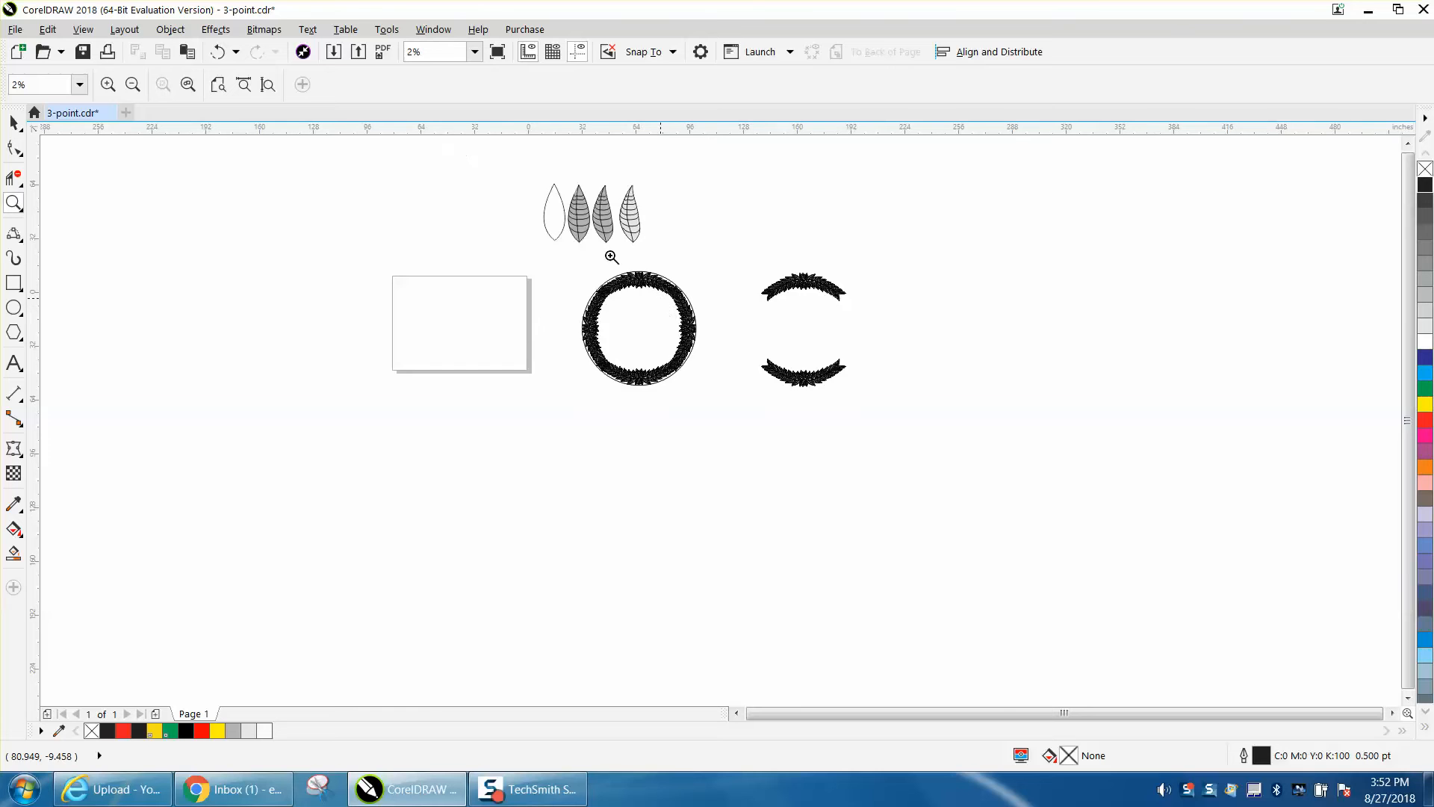
pyautogui.scroll(-1, 589, 233)
pyautogui.moveTo(603, 250); pyautogui.dragTo(674, 277)
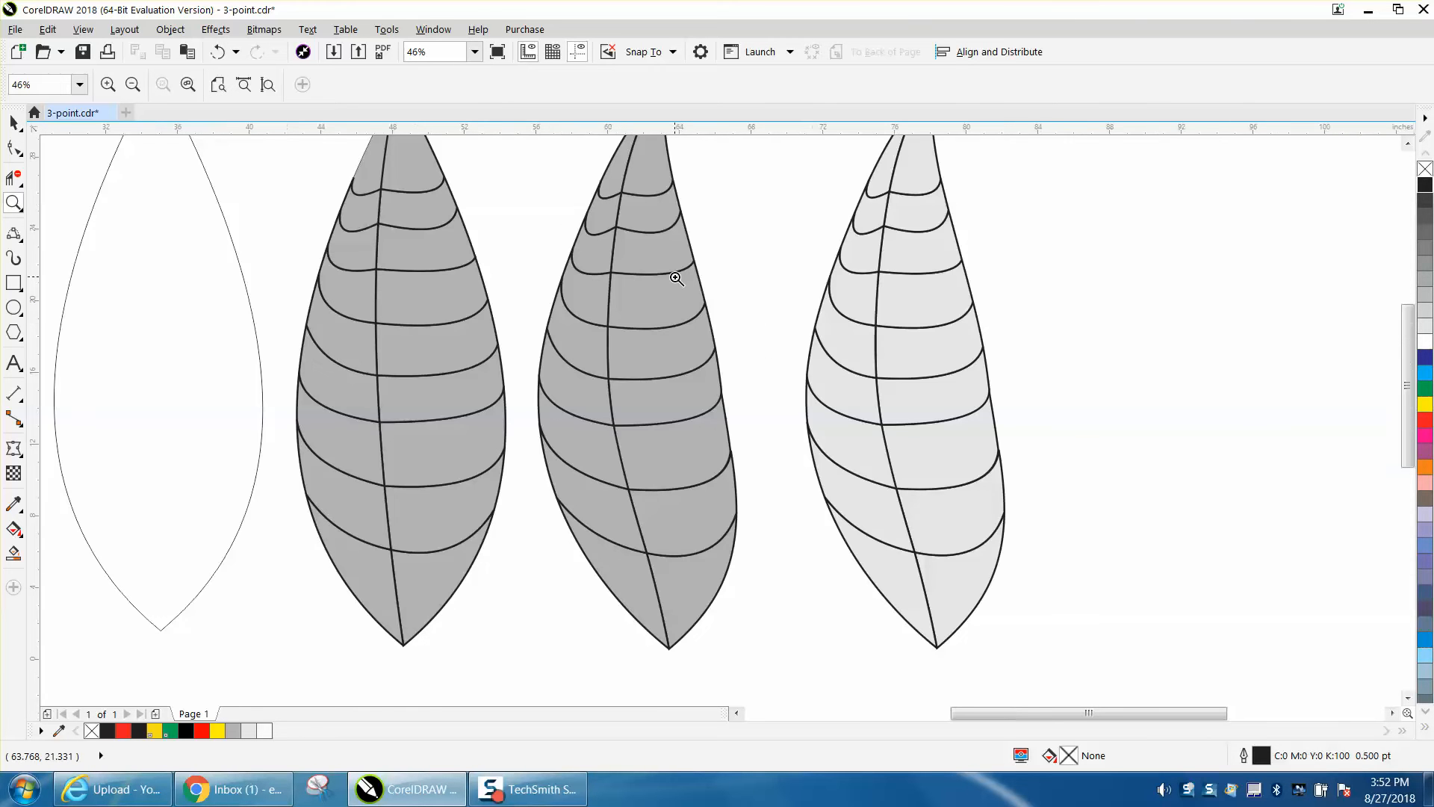
pyautogui.scroll(-3, 676, 278)
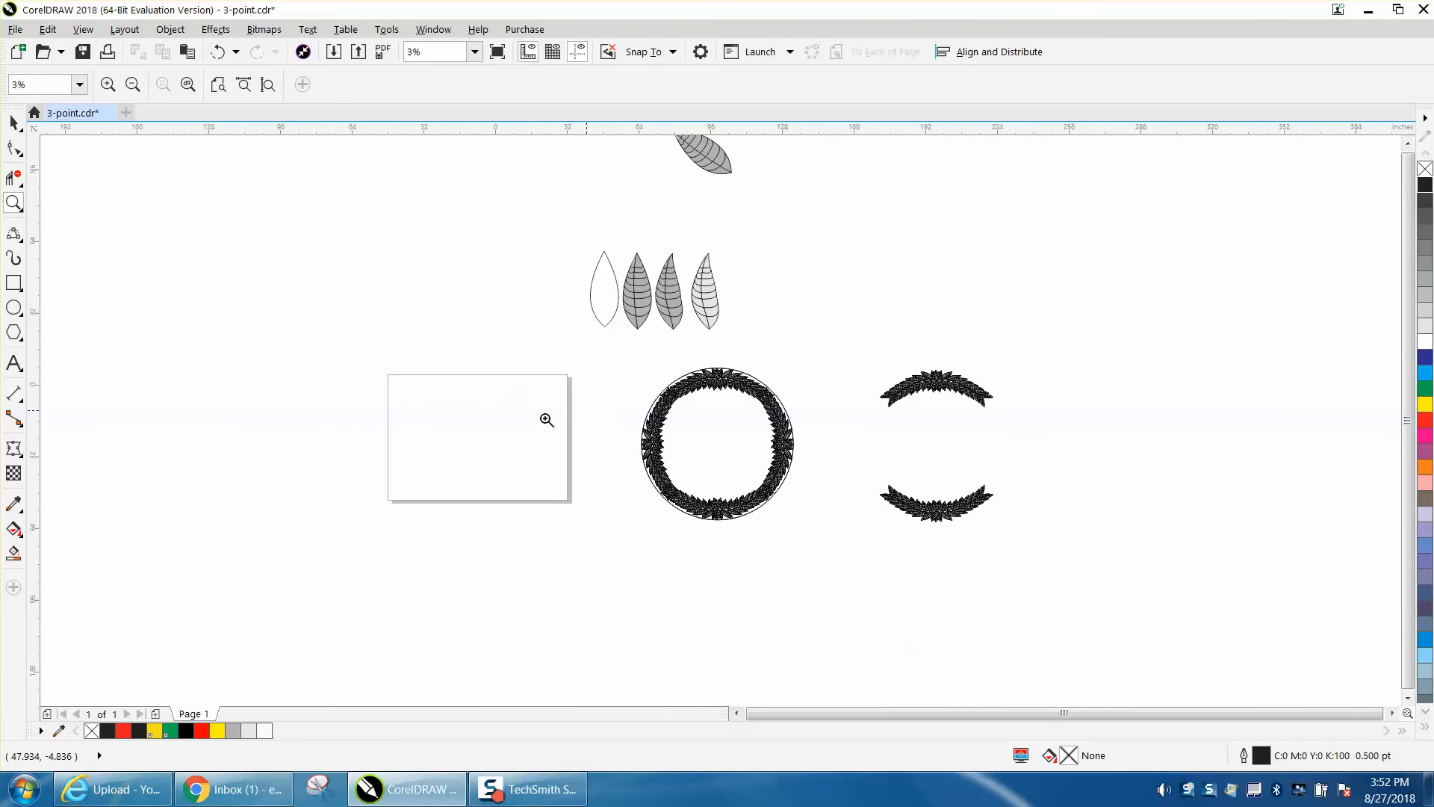
# - Draw a closed leaf outline about 3.8 by 13.7 inches above the page title, using two mirrored-direction 3-Point Curves sharing their end points
pyautogui.moveTo(499, 387); pyautogui.dragTo(635, 458)
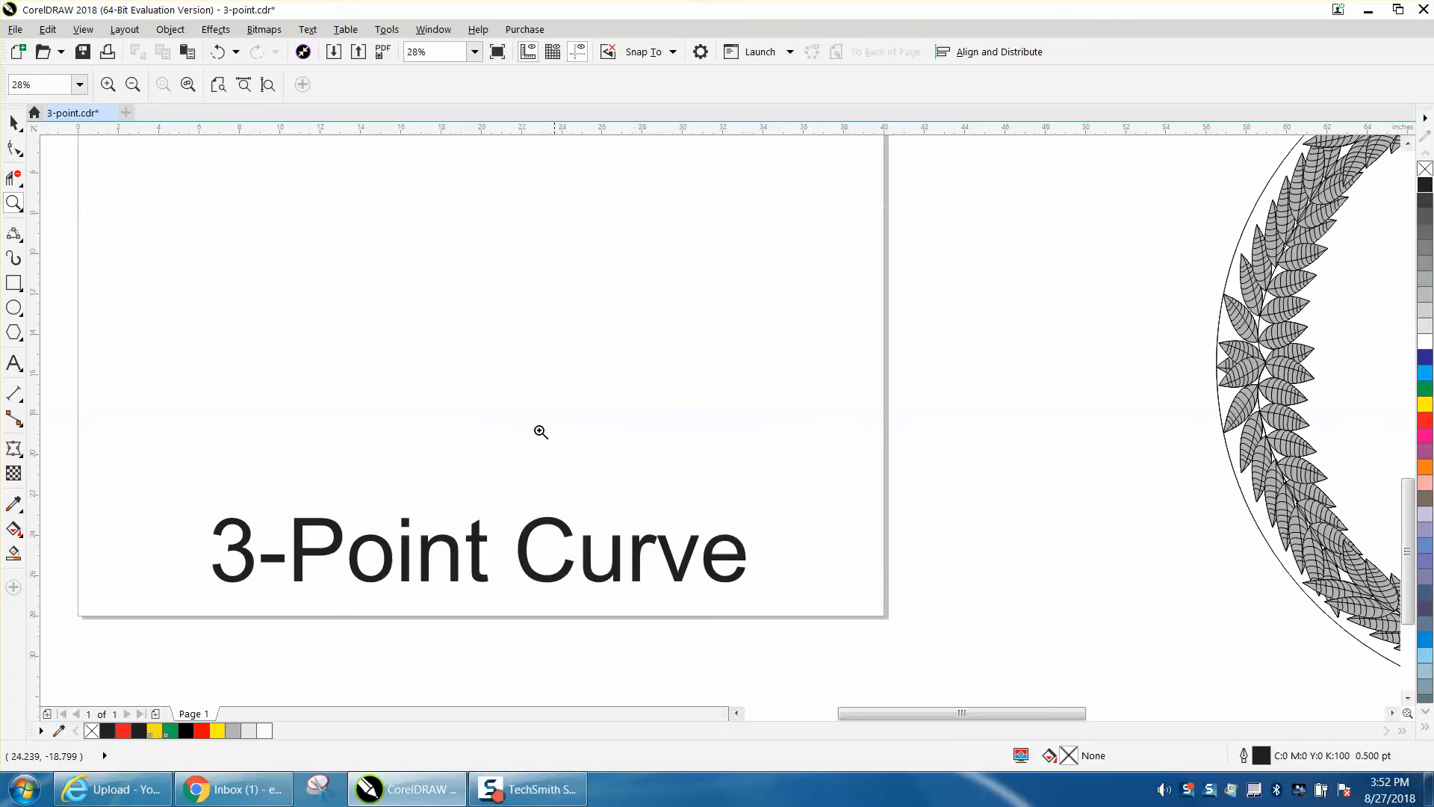
pyautogui.click(20, 241)
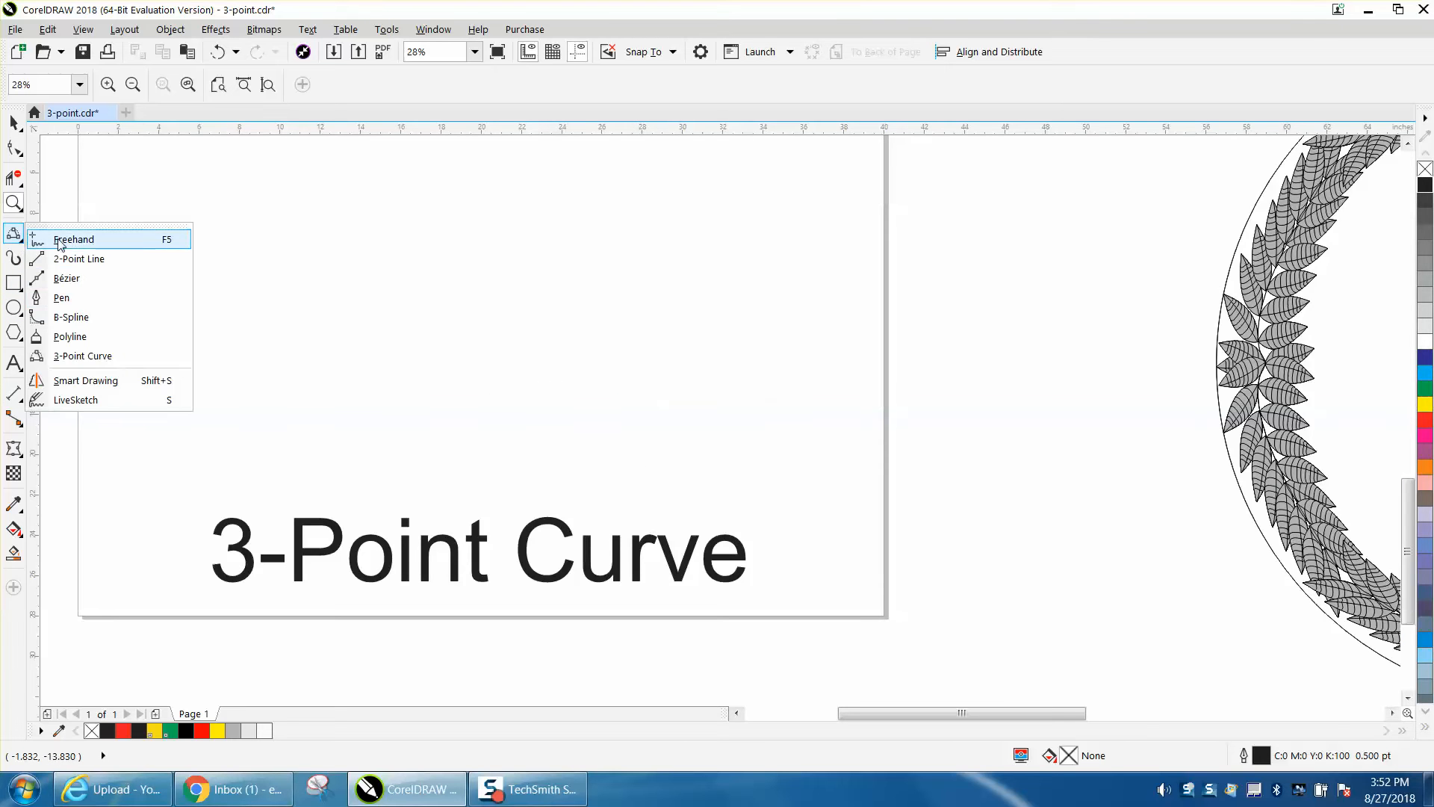
pyautogui.click(82, 356)
pyautogui.moveTo(473, 155); pyautogui.dragTo(473, 430)
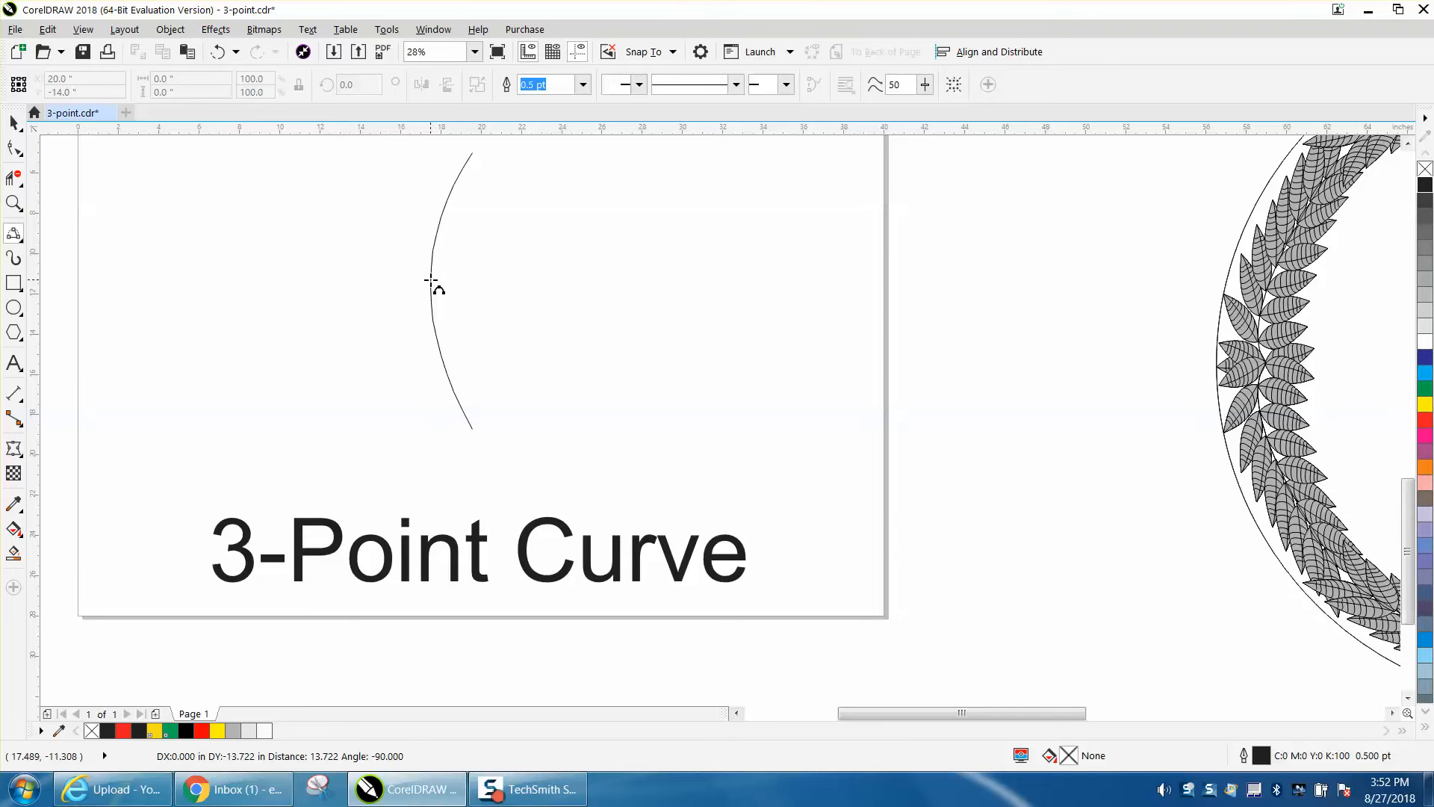
pyautogui.click(431, 281)
pyautogui.moveTo(473, 153); pyautogui.dragTo(475, 429)
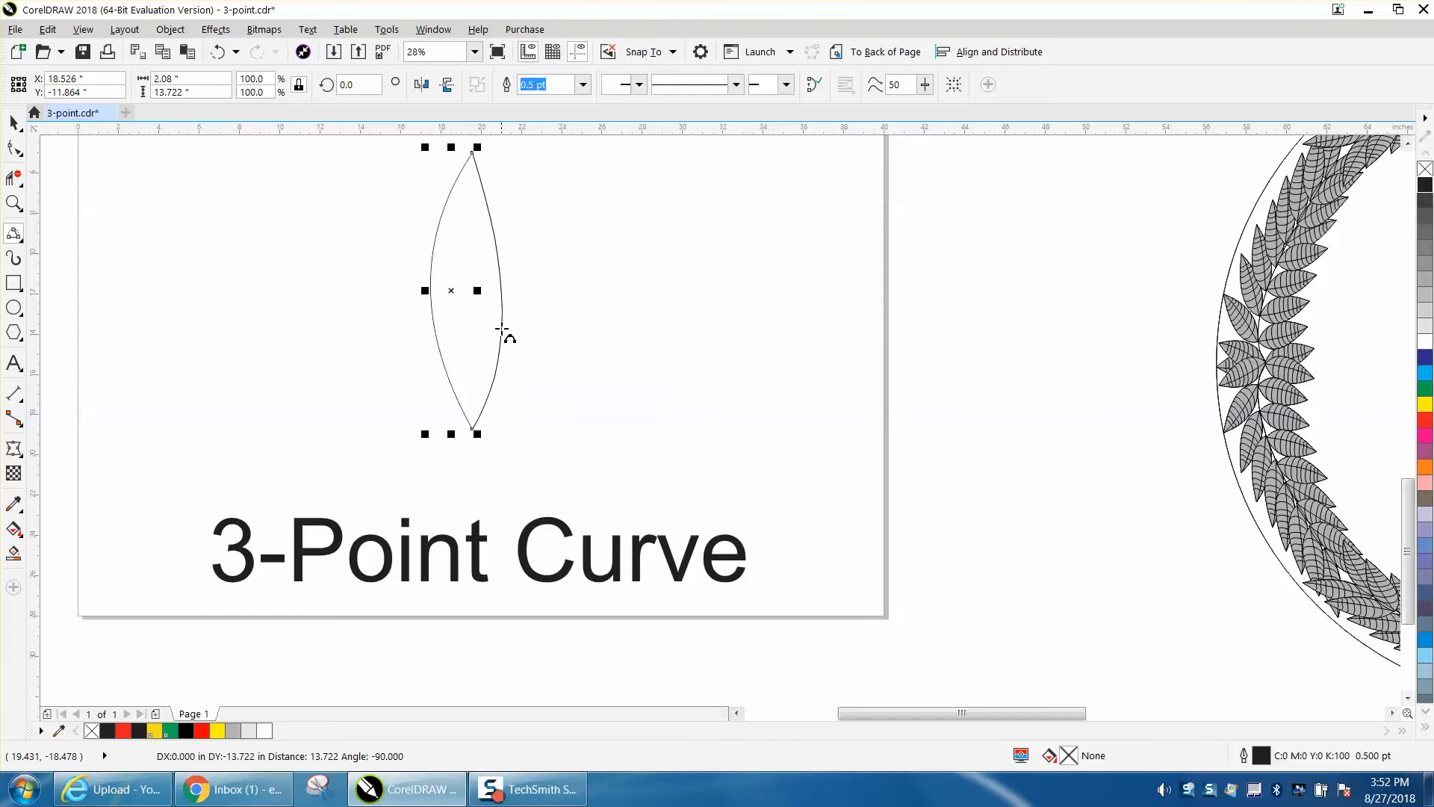
pyautogui.click(506, 357)
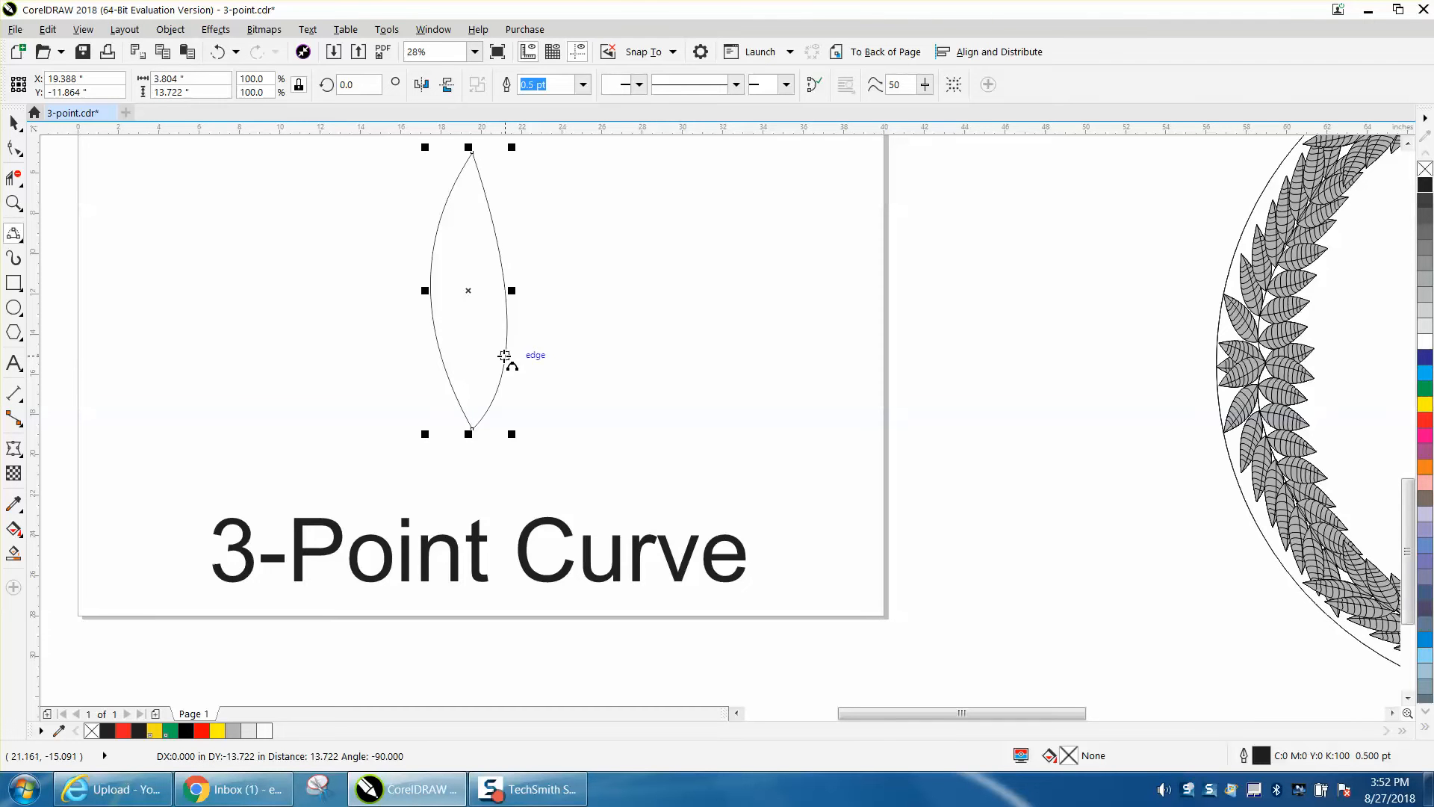
# - Try Smart Fill with gray and a 4.0 pt outline on the leaf inside a temporary rectangle, then remove both the fill and rectangle
pyautogui.scroll(-2, 277, 235)
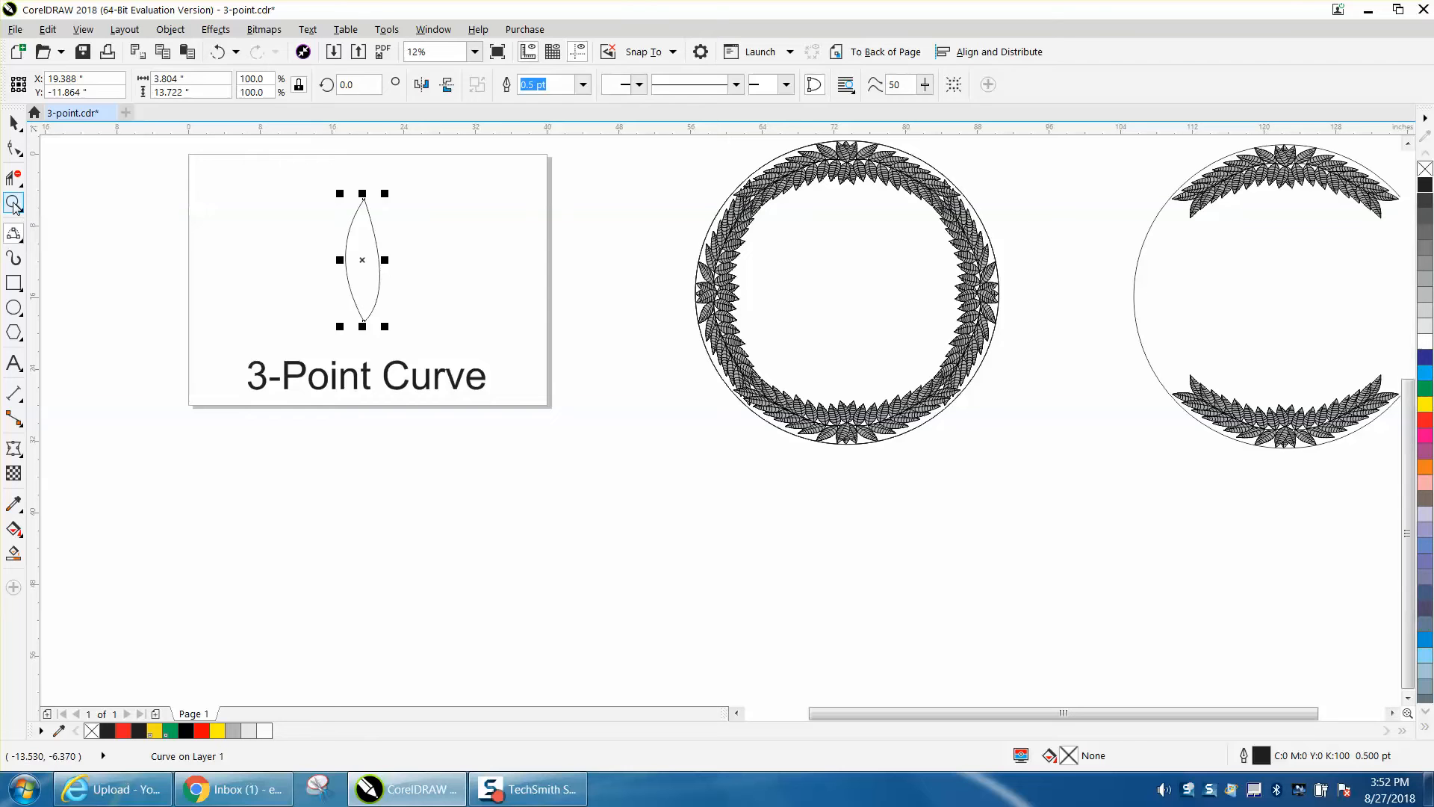
pyautogui.click(13, 202)
pyautogui.moveTo(320, 187); pyautogui.dragTo(447, 351)
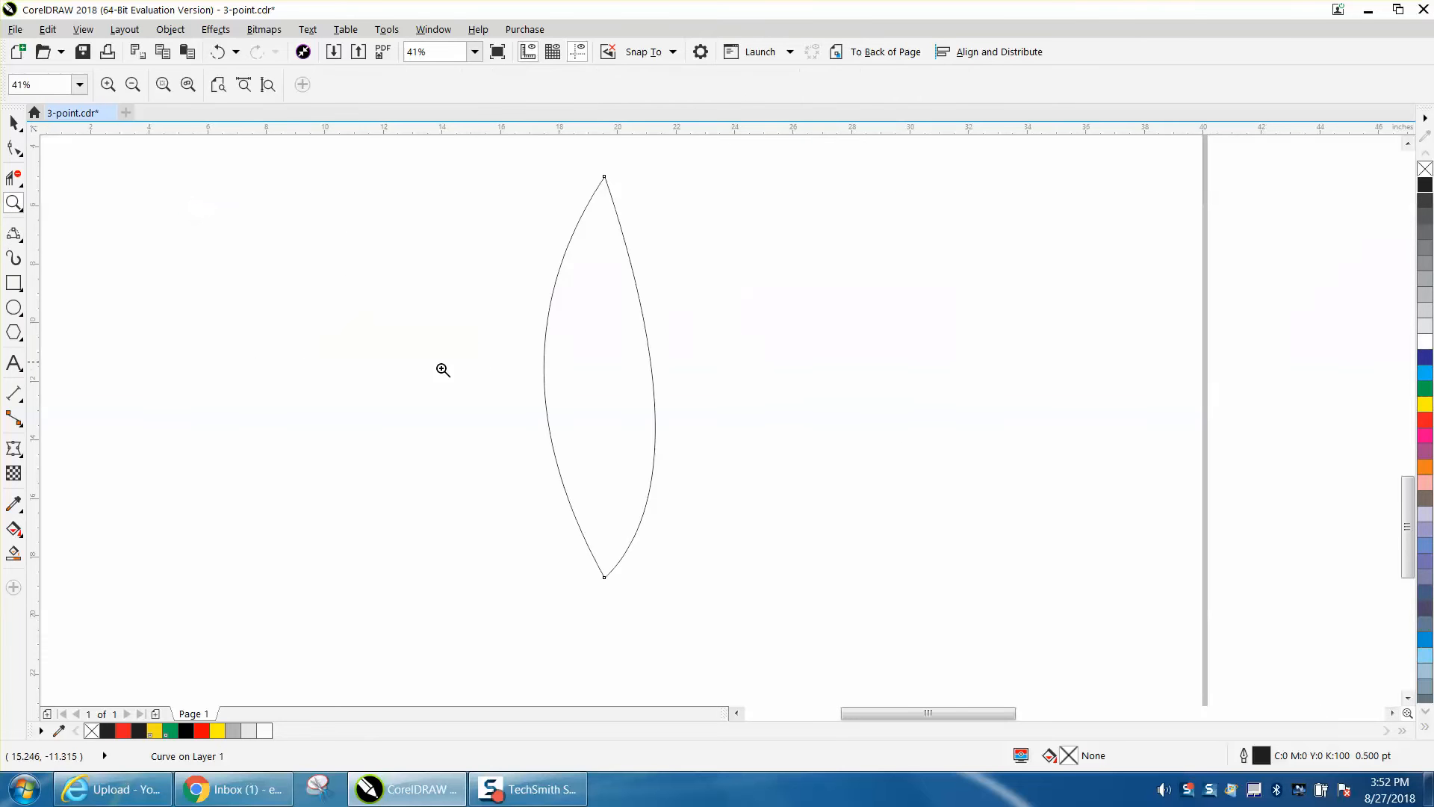
pyautogui.click(13, 282)
pyautogui.moveTo(514, 162); pyautogui.dragTo(716, 590)
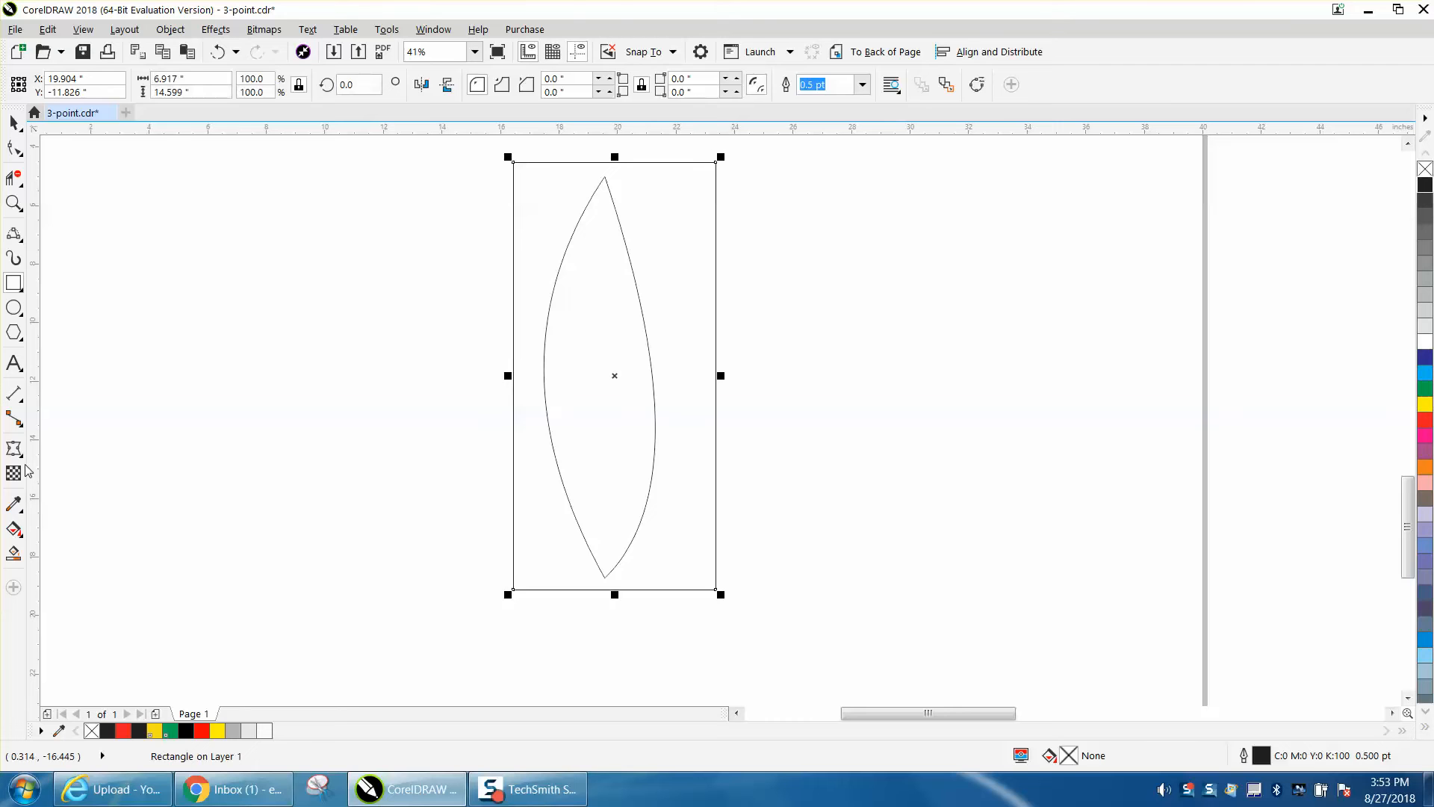
pyautogui.click(13, 553)
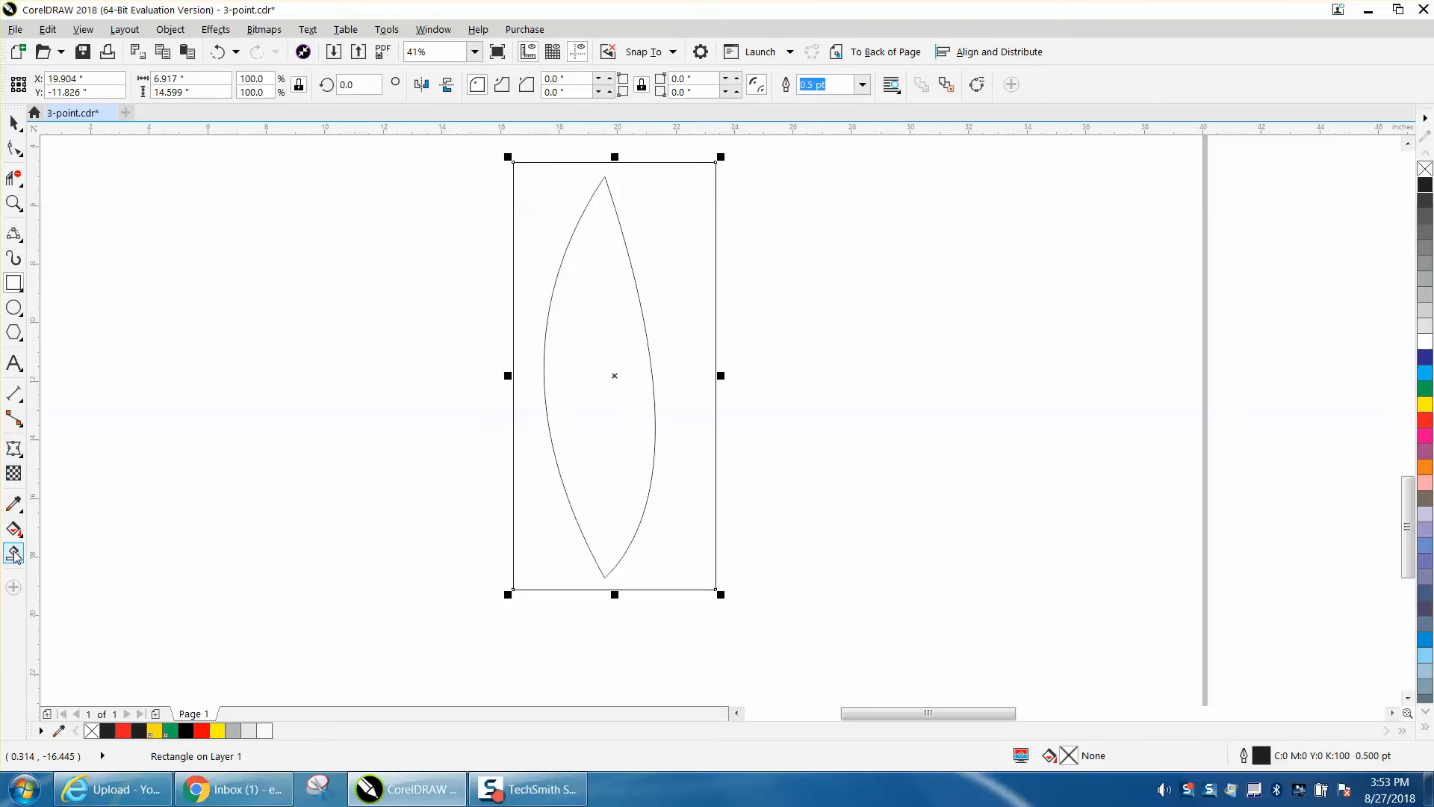
pyautogui.click(579, 455)
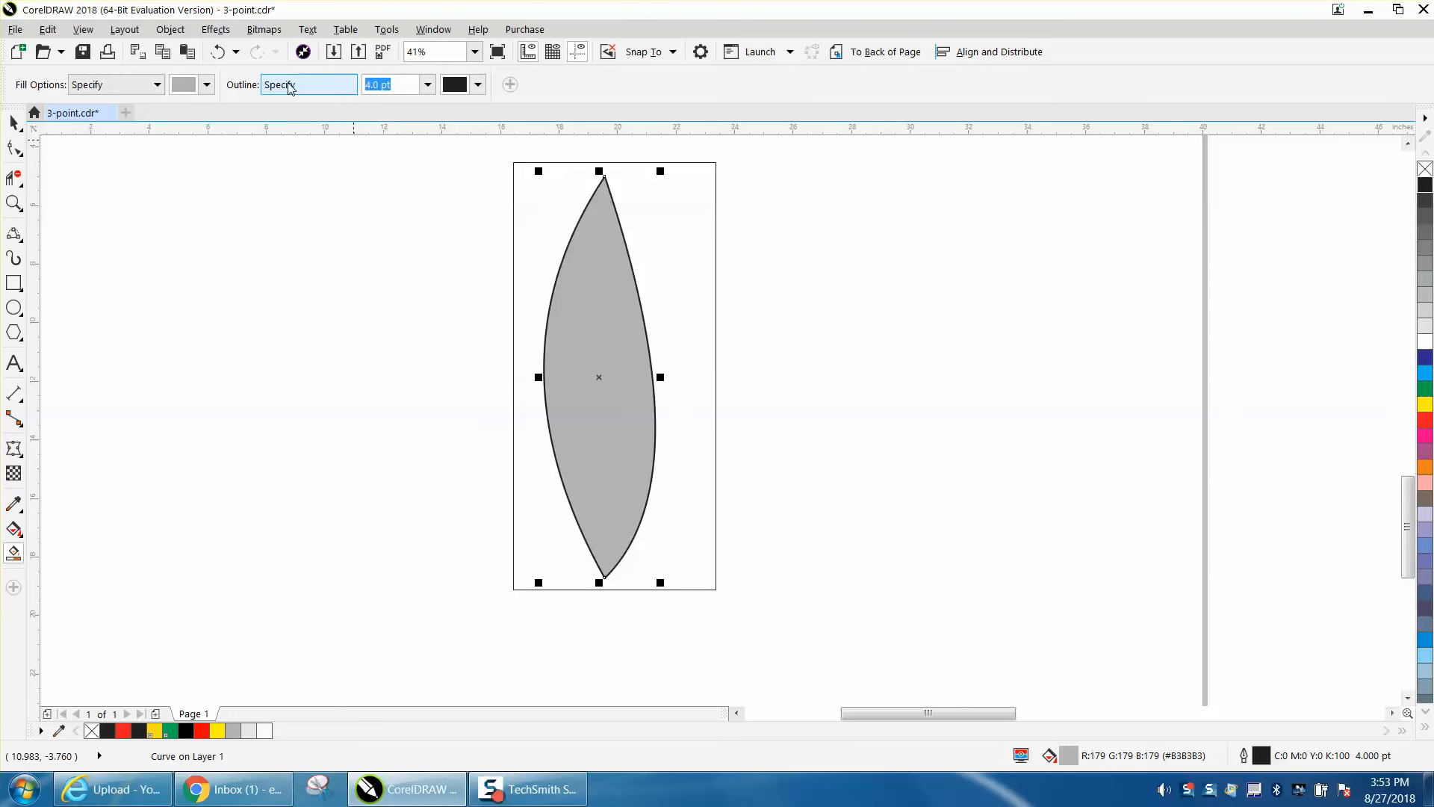
pyautogui.click(218, 52)
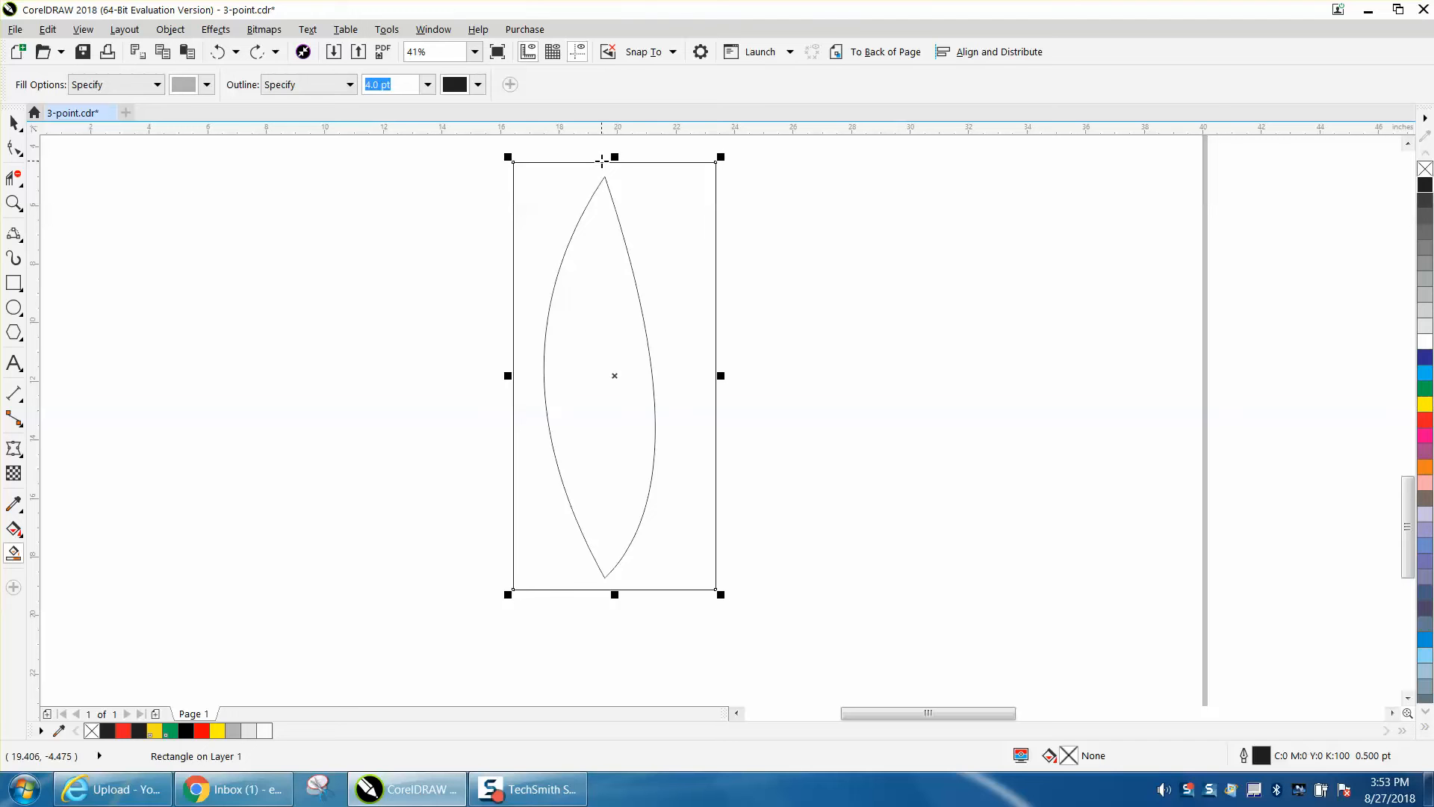
pyautogui.press('Delete')
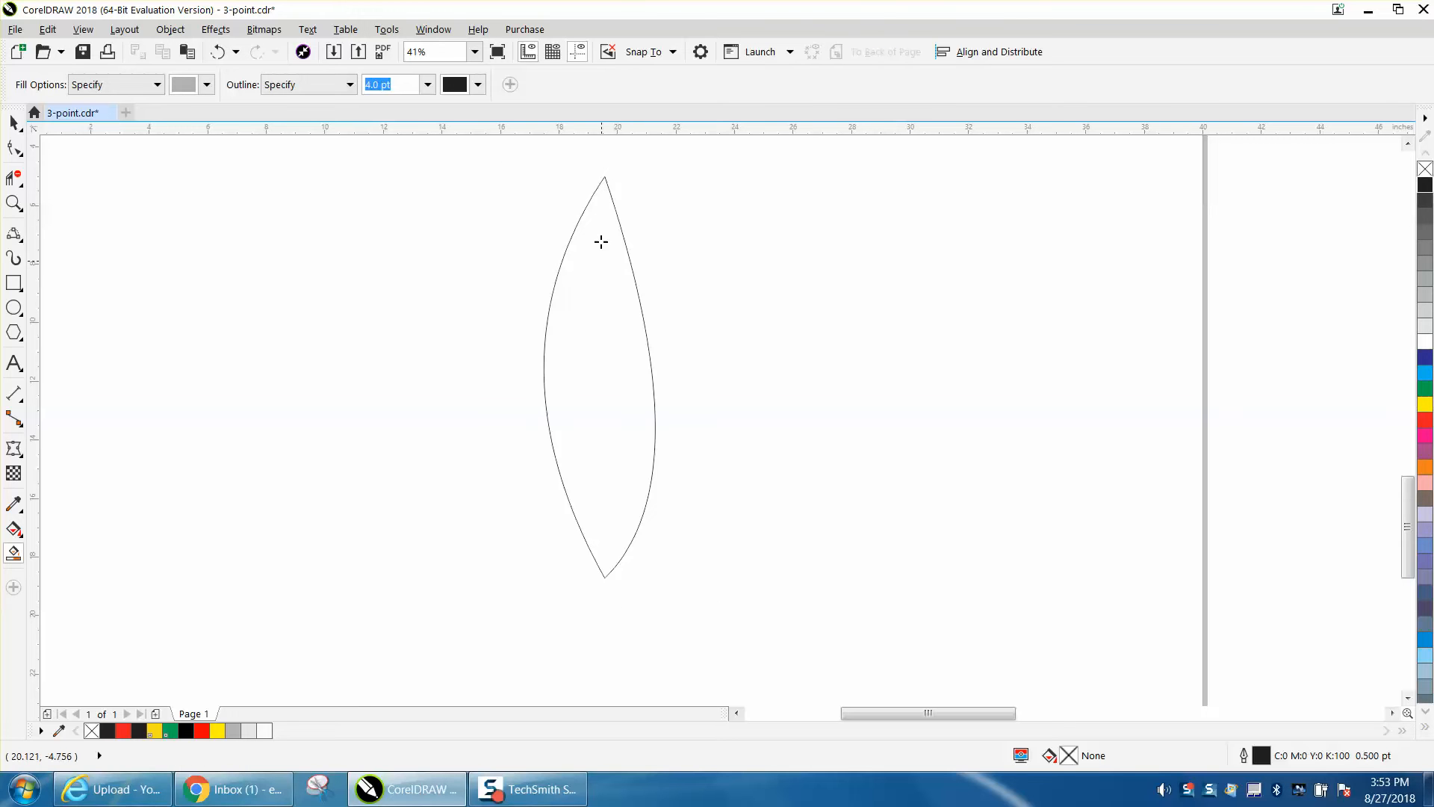
# - Draw a slightly bowed center vein about 13.7 inches long from the leaf's upper tip to its lower tip with the 3-Point Curve tool
pyautogui.click(24, 243)
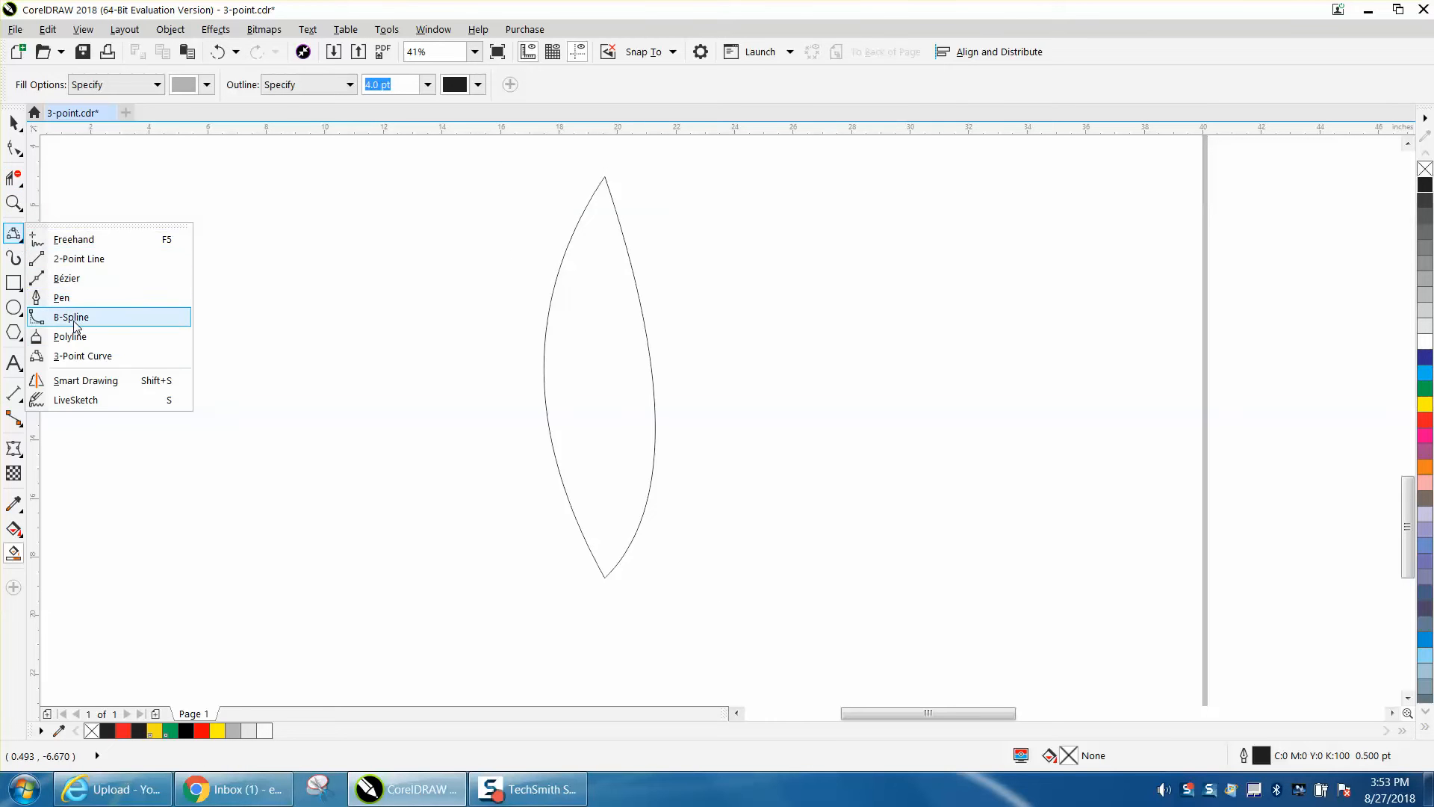
pyautogui.click(93, 357)
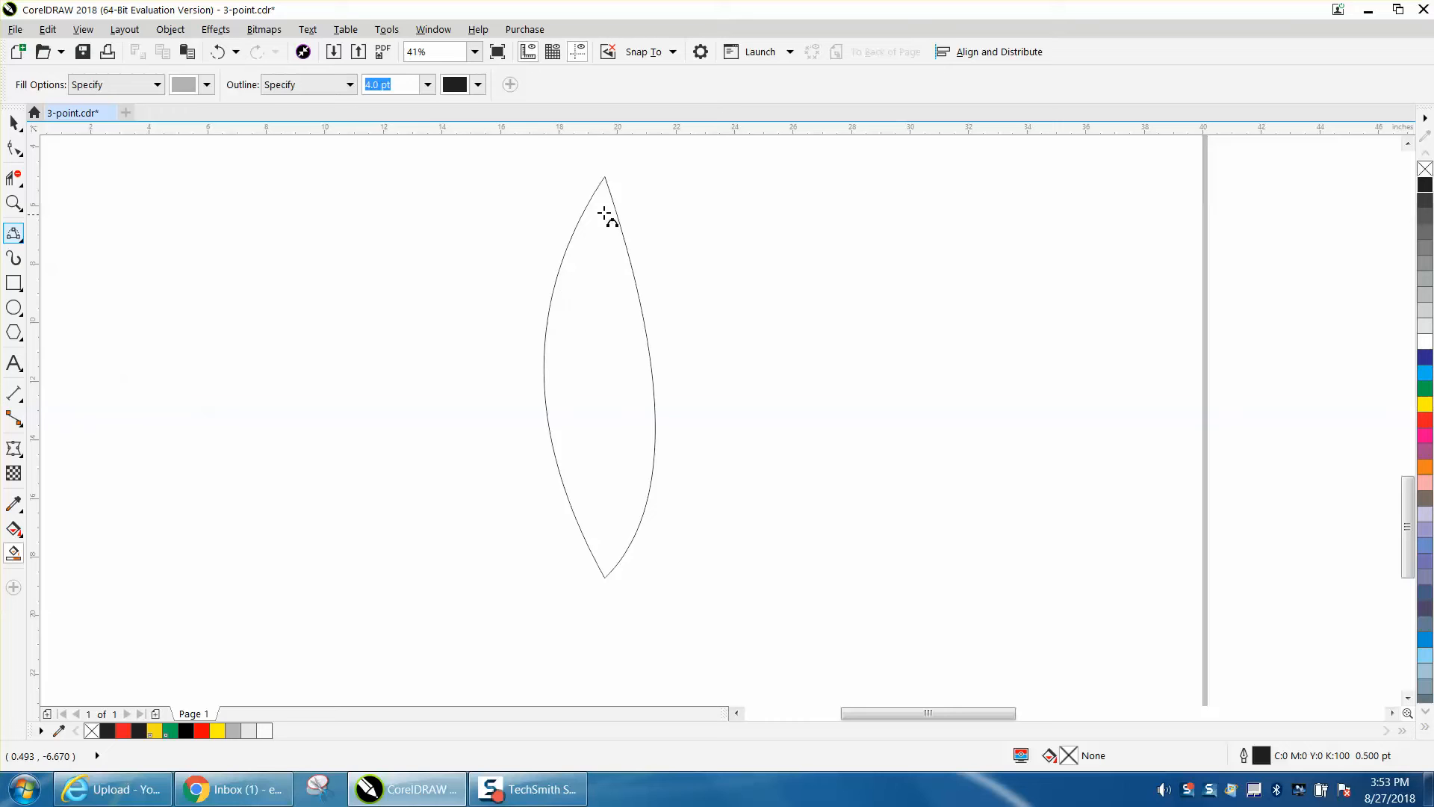
pyautogui.moveTo(605, 180); pyautogui.dragTo(605, 575)
pyautogui.click(594, 446)
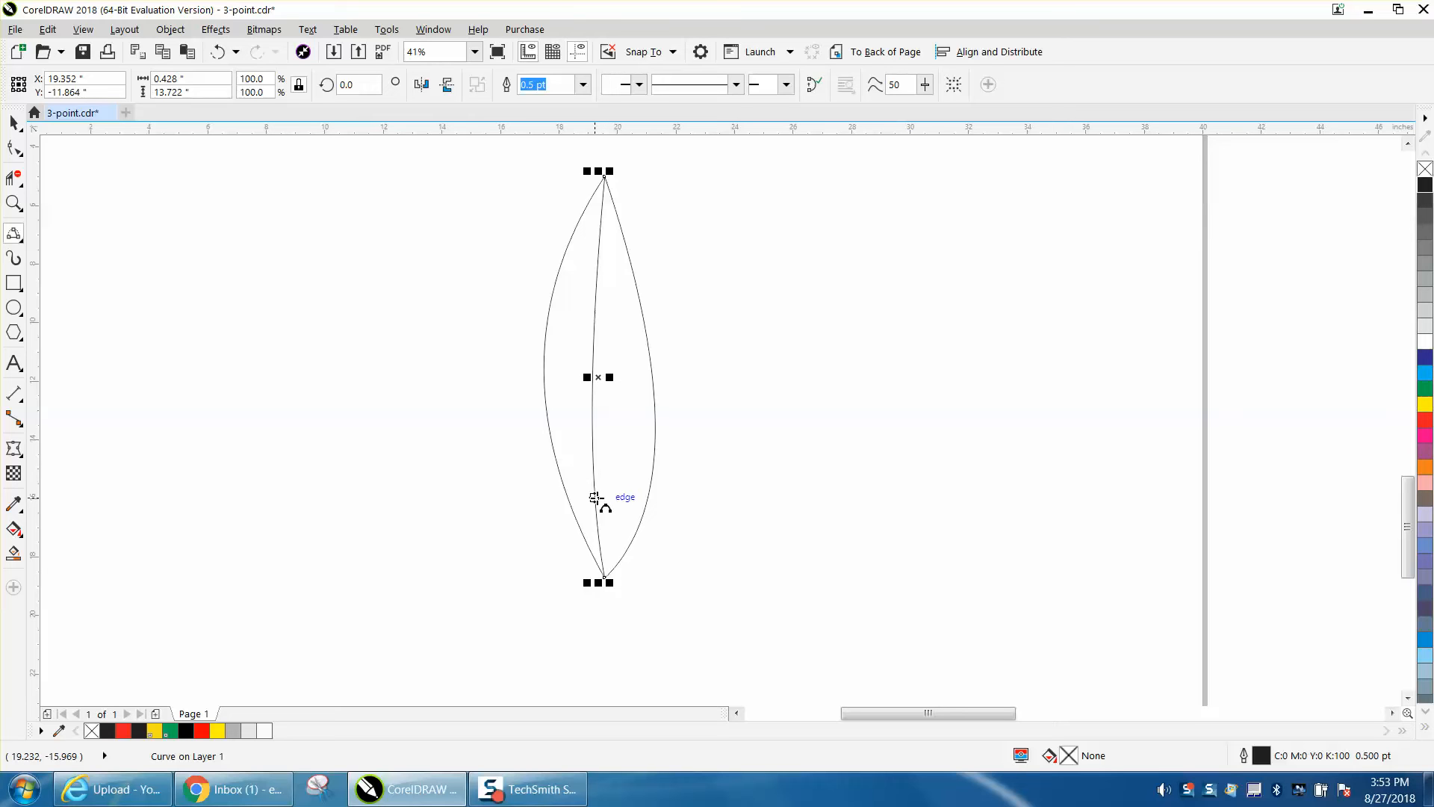
# - Add six downward-sagging 3-Point Curve side veins between the center vein and the leaf's right edge, spaced from bottom to top
pyautogui.moveTo(596, 511); pyautogui.dragTo(648, 491)
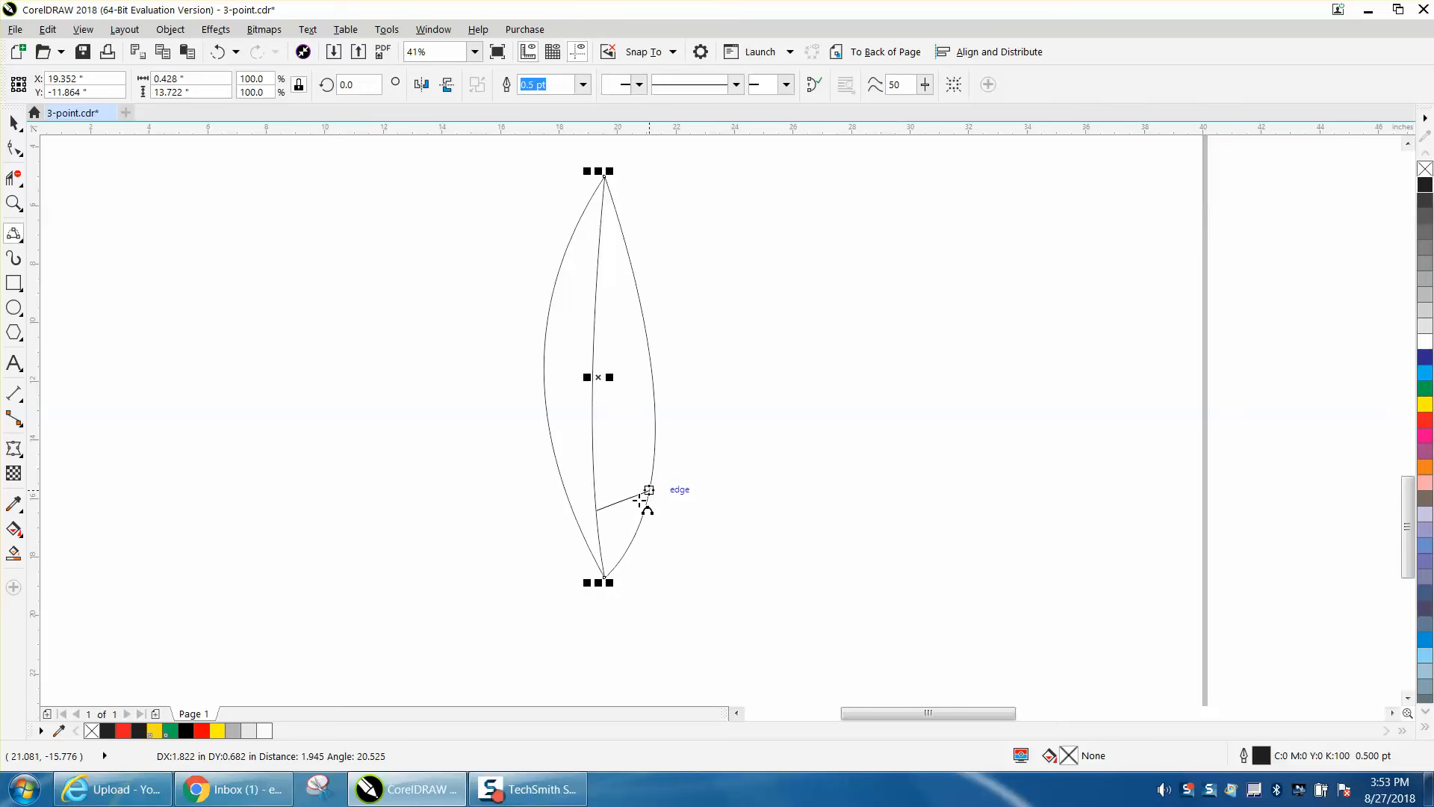
pyautogui.click(618, 491)
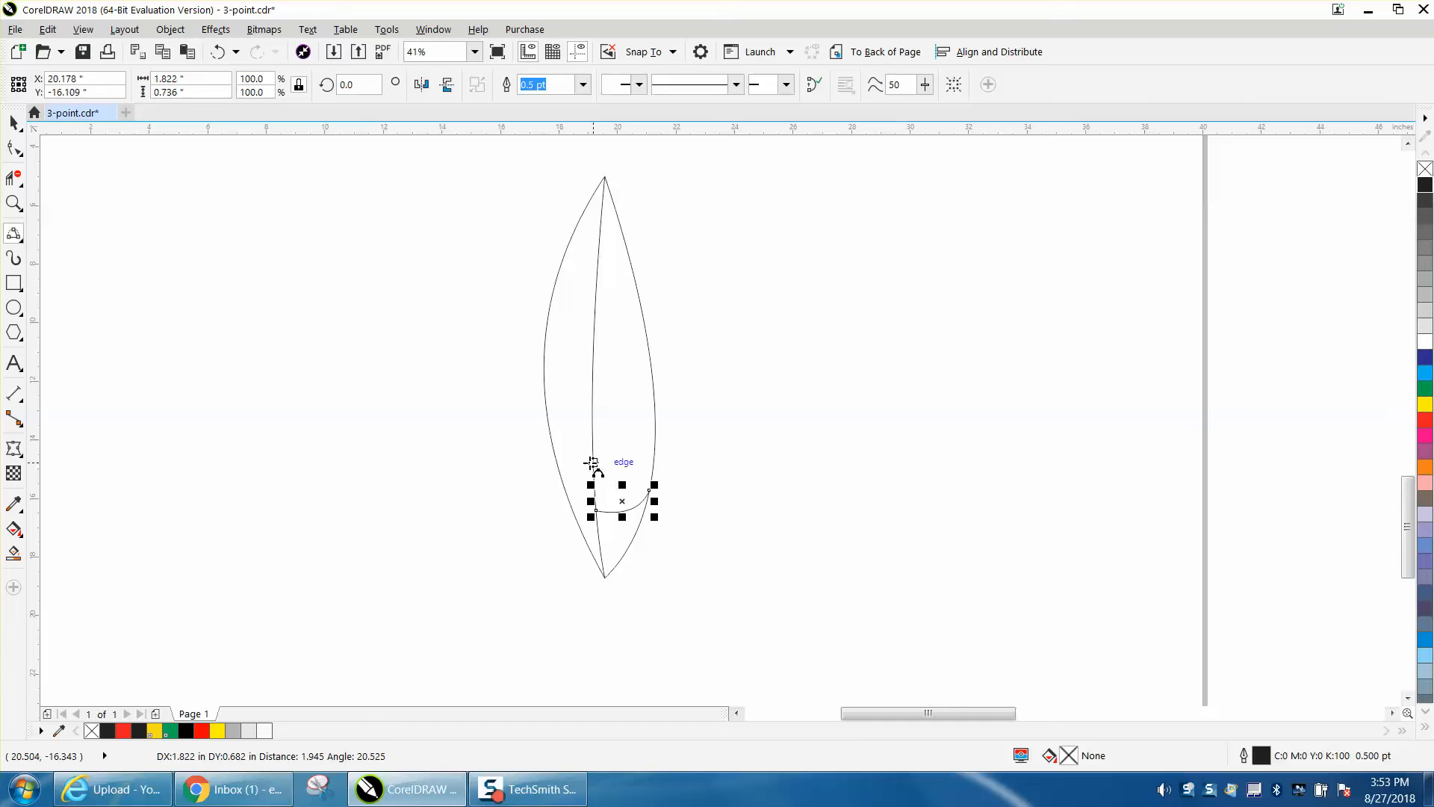
pyautogui.moveTo(593, 462); pyautogui.dragTo(654, 438)
pyautogui.click(648, 453)
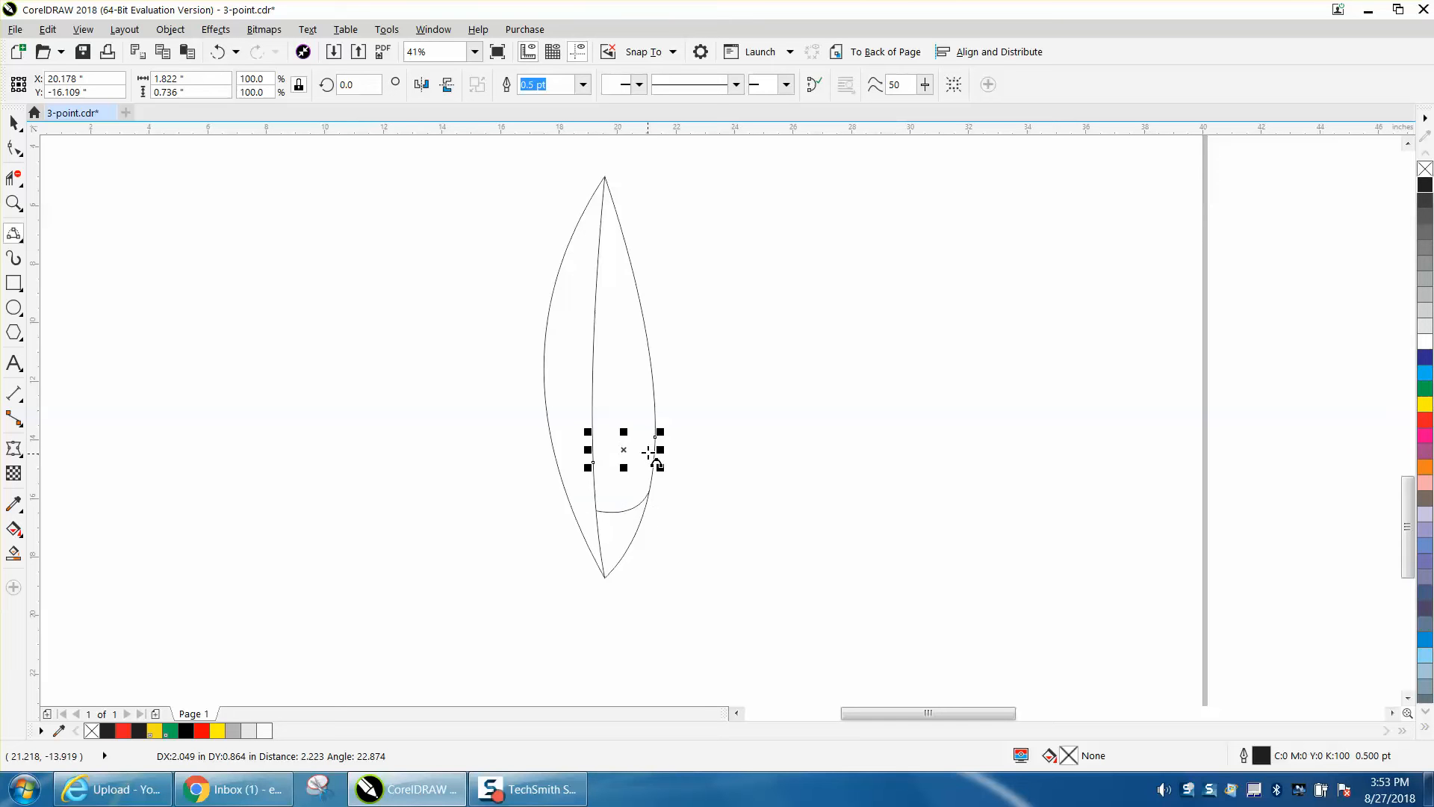
pyautogui.moveTo(593, 412); pyautogui.dragTo(656, 389)
pyautogui.click(648, 410)
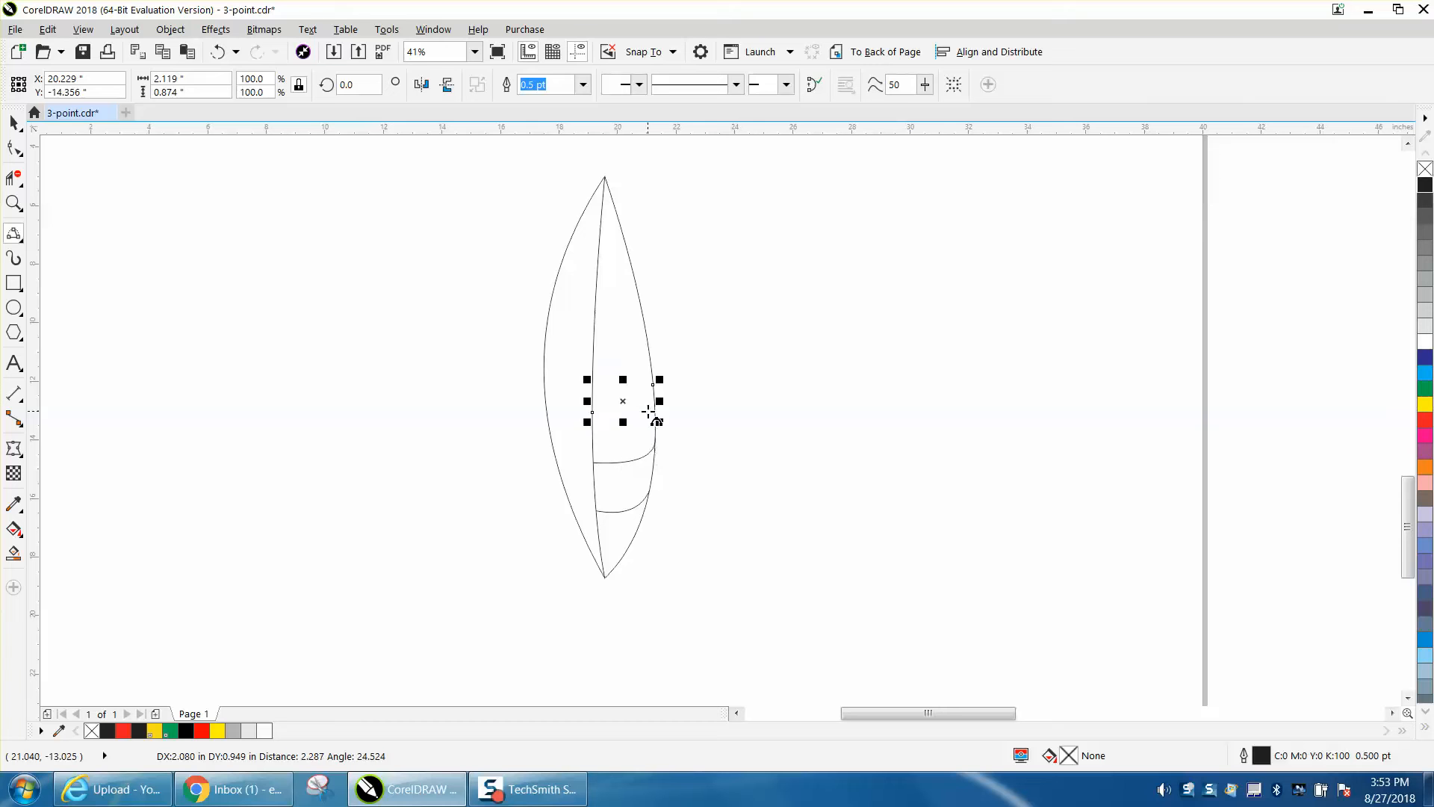
pyautogui.moveTo(593, 360); pyautogui.dragTo(649, 347)
pyautogui.click(646, 367)
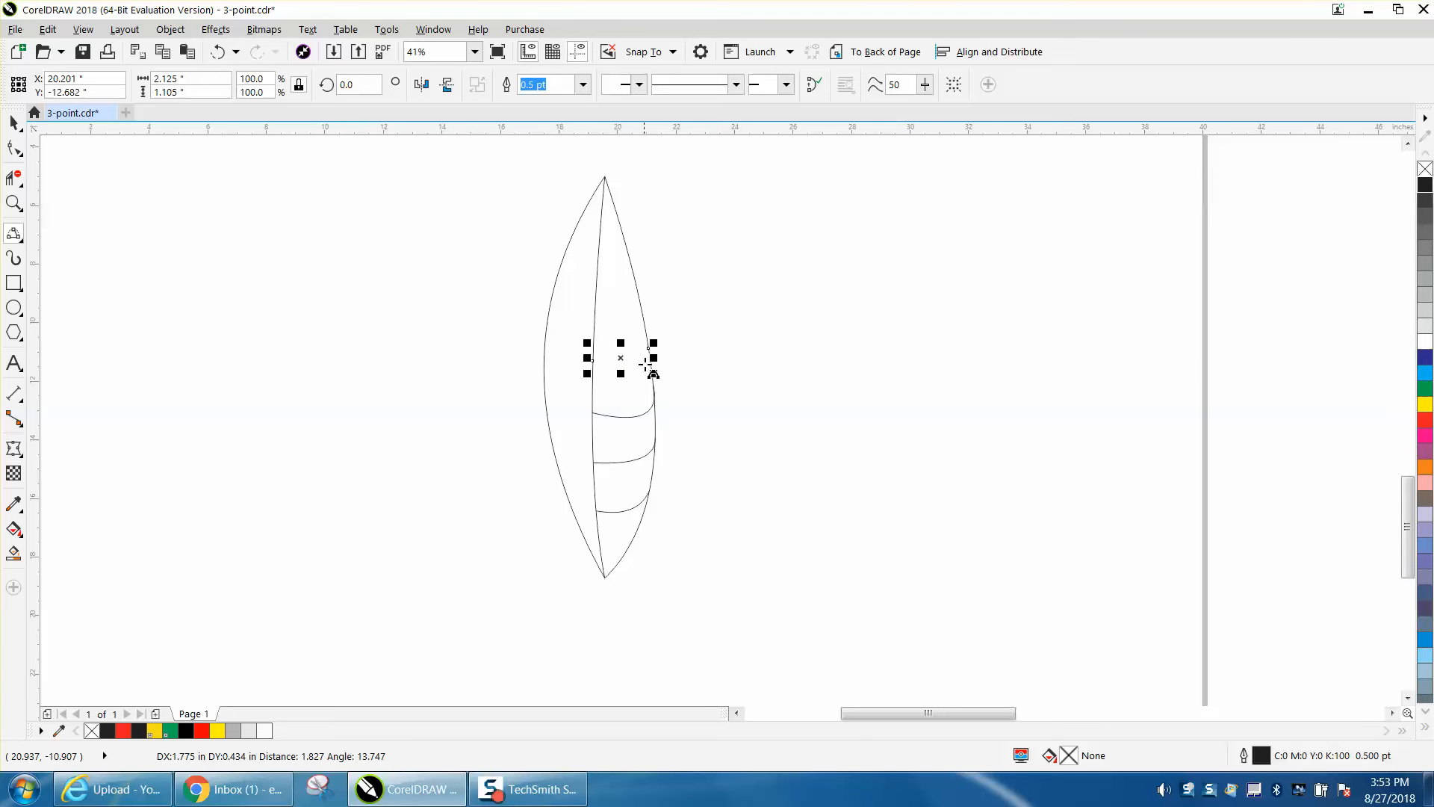
pyautogui.moveTo(595, 315)
pyautogui.mouseDown()
pyautogui.moveTo(641, 312)
pyautogui.moveTo(635, 324)
pyautogui.mouseUp()
pyautogui.click(635, 326)
pyautogui.moveTo(632, 266); pyautogui.dragTo(598, 271)
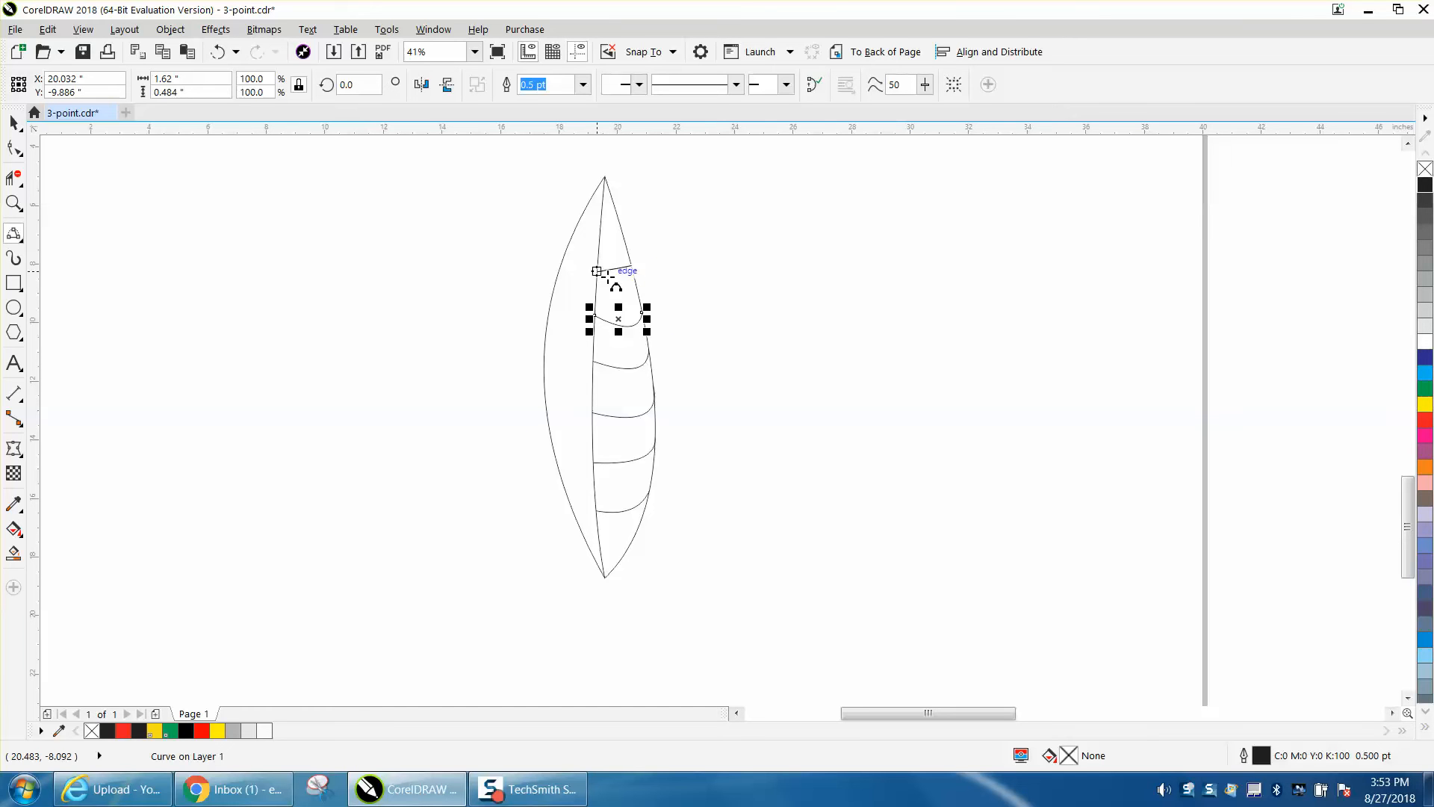
pyautogui.click(613, 282)
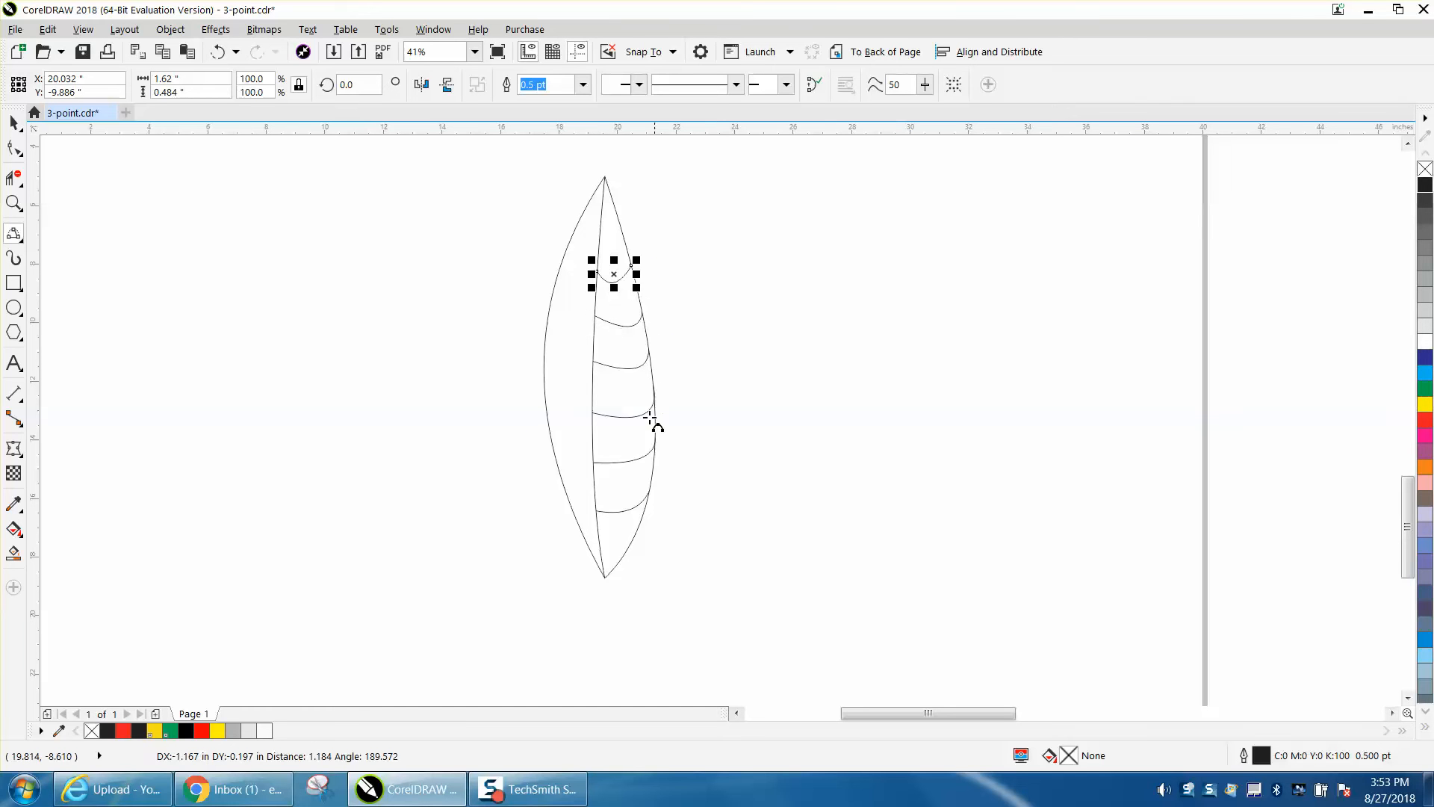
# - Add seven downward-sagging 3-Point Curve side veins between the center vein and the leaf's left edge, spaced from bottom to top
pyautogui.moveTo(596, 510); pyautogui.dragTo(566, 489)
pyautogui.click(580, 505)
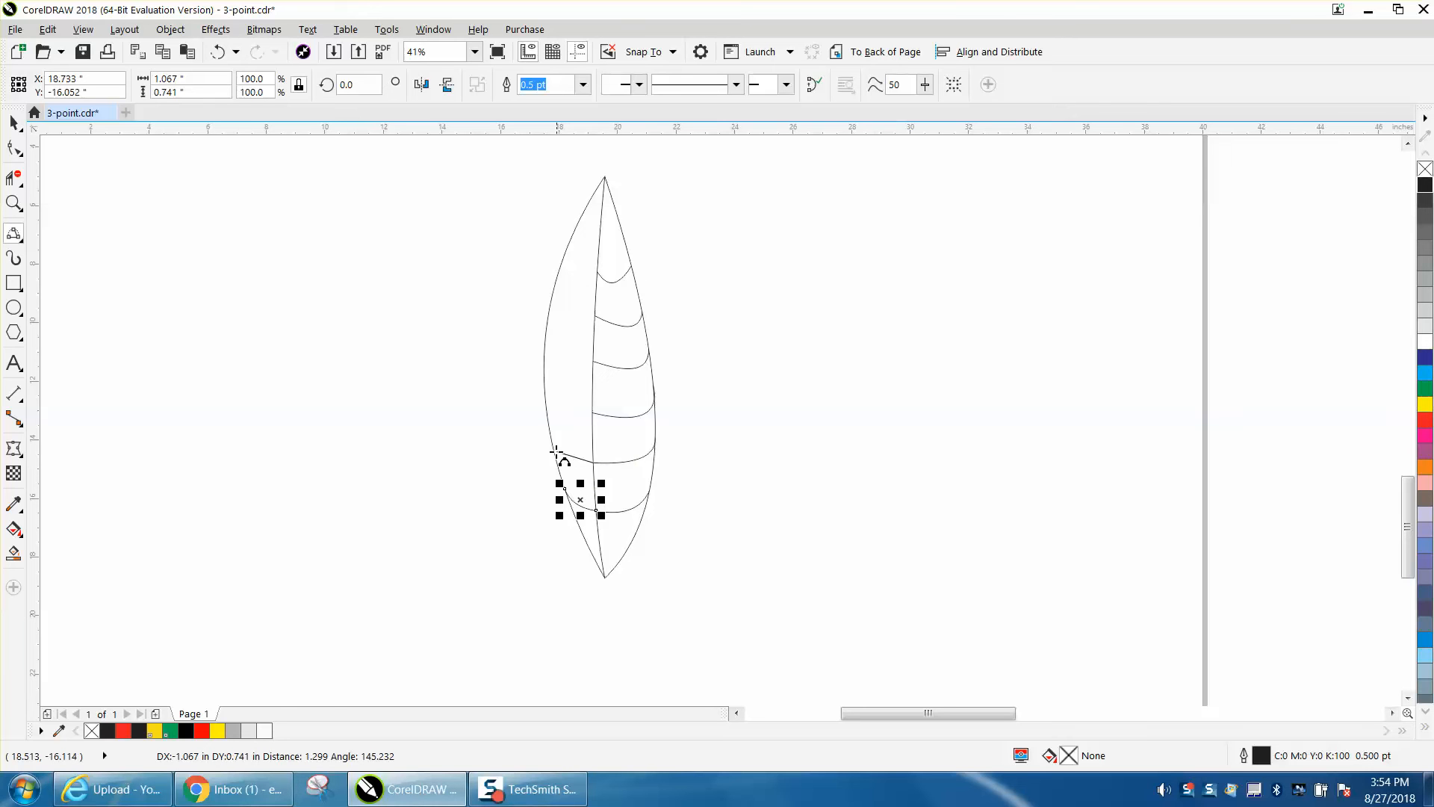
pyautogui.moveTo(551, 443); pyautogui.dragTo(546, 346)
pyautogui.click(565, 458)
pyautogui.click(564, 405)
pyautogui.click(544, 361)
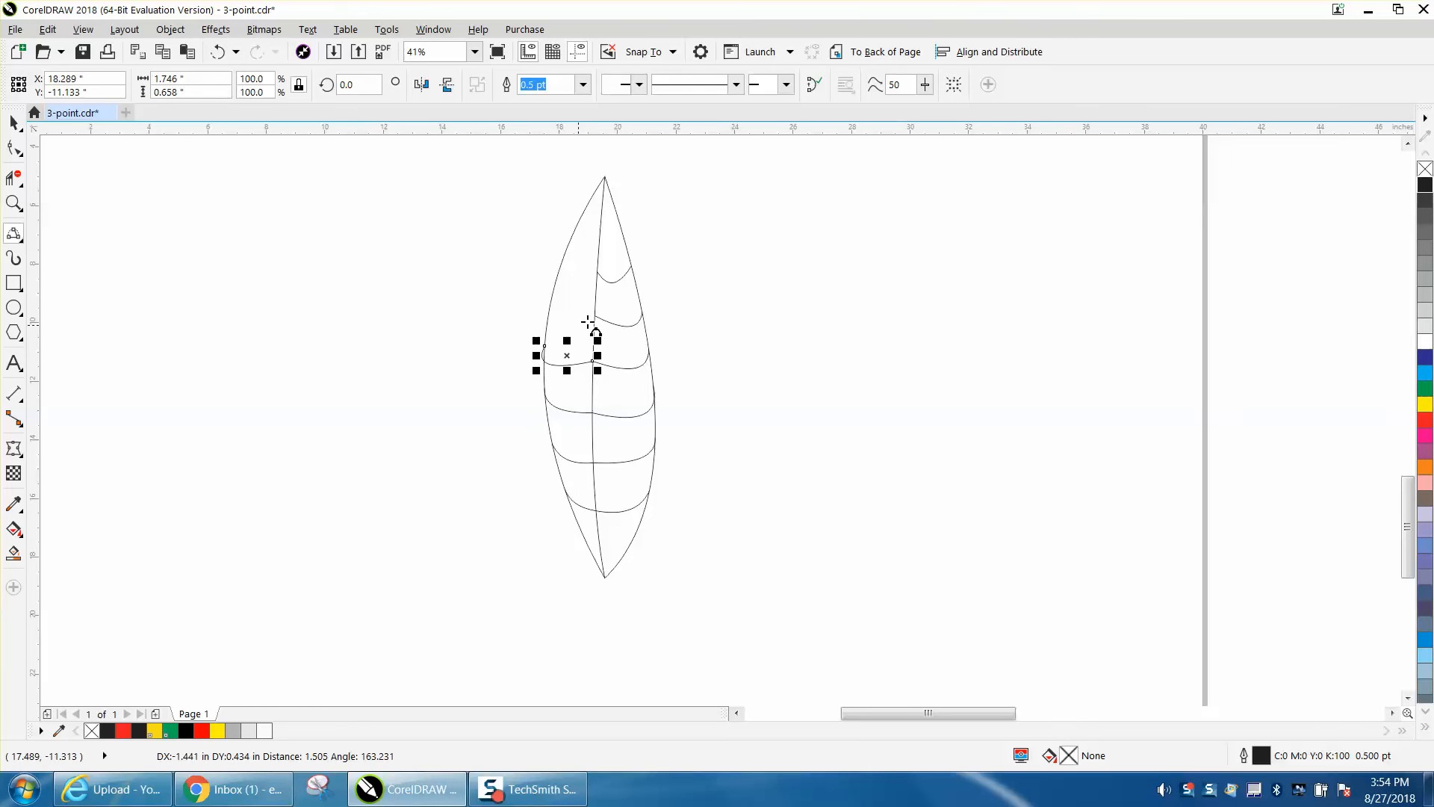
pyautogui.moveTo(594, 315); pyautogui.dragTo(553, 286)
pyautogui.click(561, 312)
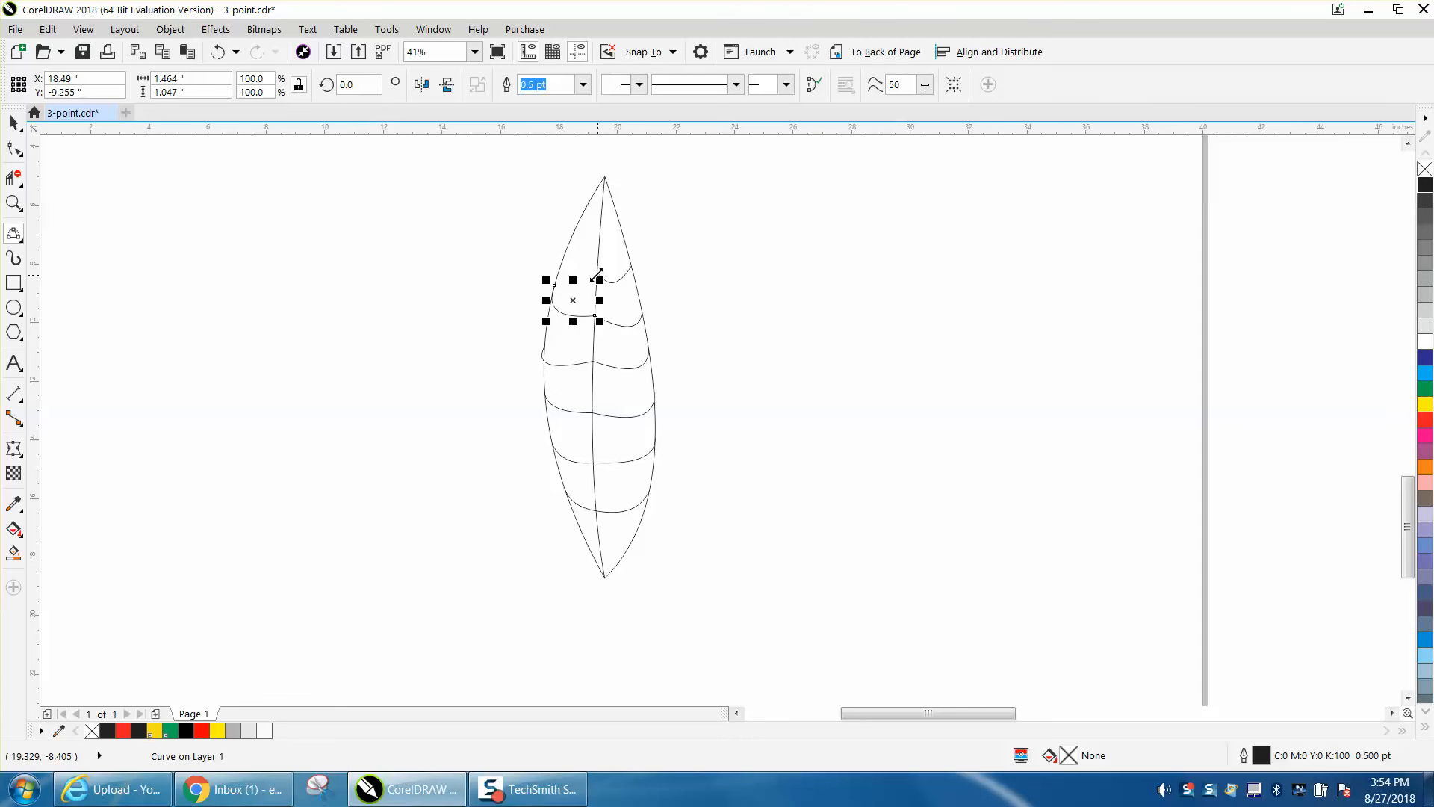
pyautogui.moveTo(565, 251)
pyautogui.mouseDown()
pyautogui.moveTo(590, 233)
pyautogui.moveTo(575, 230)
pyautogui.mouseUp()
pyautogui.click(565, 265)
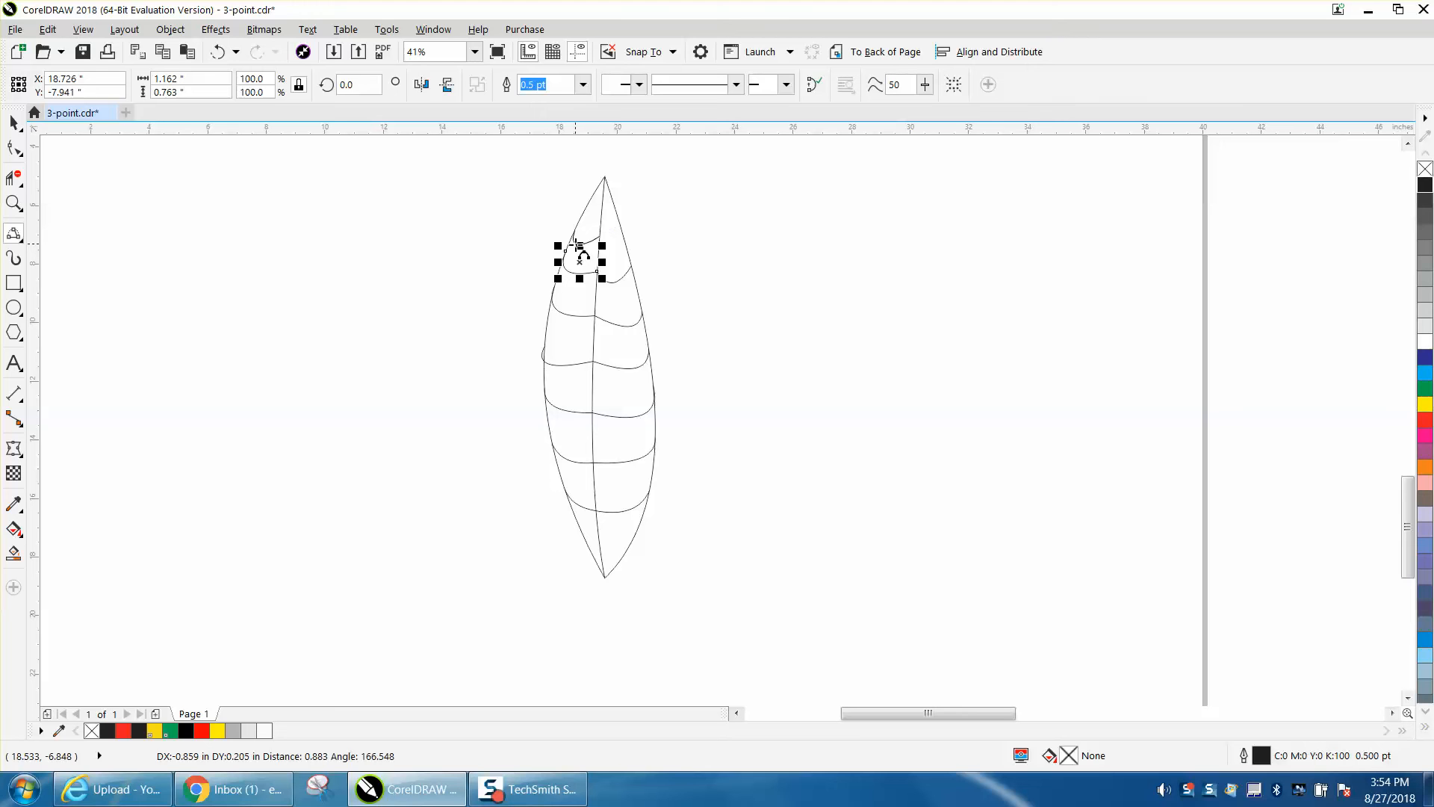
pyautogui.click(576, 244)
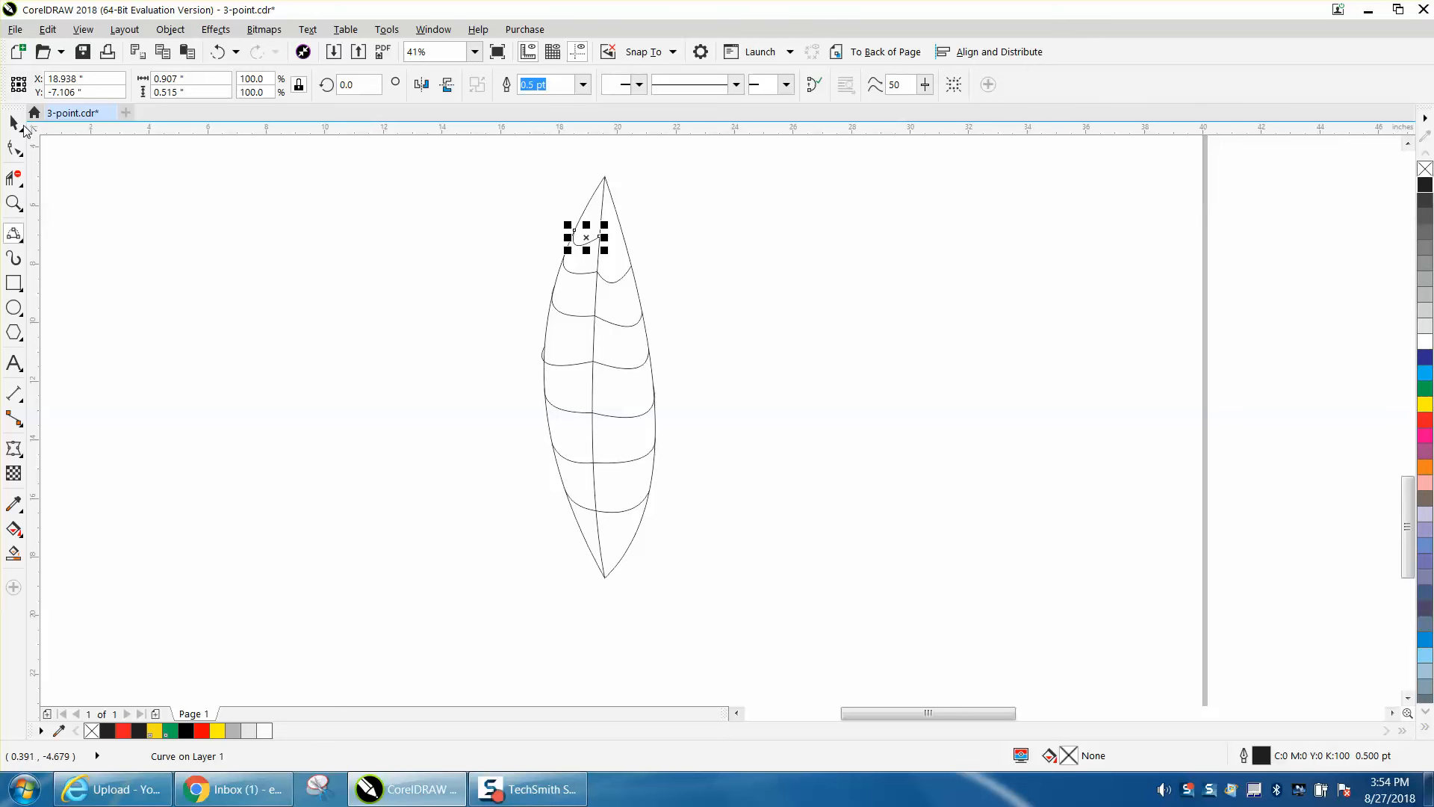
# - Trim the side vein ends that overshoot the leaf's outline around its middle, on both edges, with Virtual Segment Delete
pyautogui.press('space')
pyautogui.click(13, 203)
pyautogui.moveTo(509, 323); pyautogui.dragTo(727, 407)
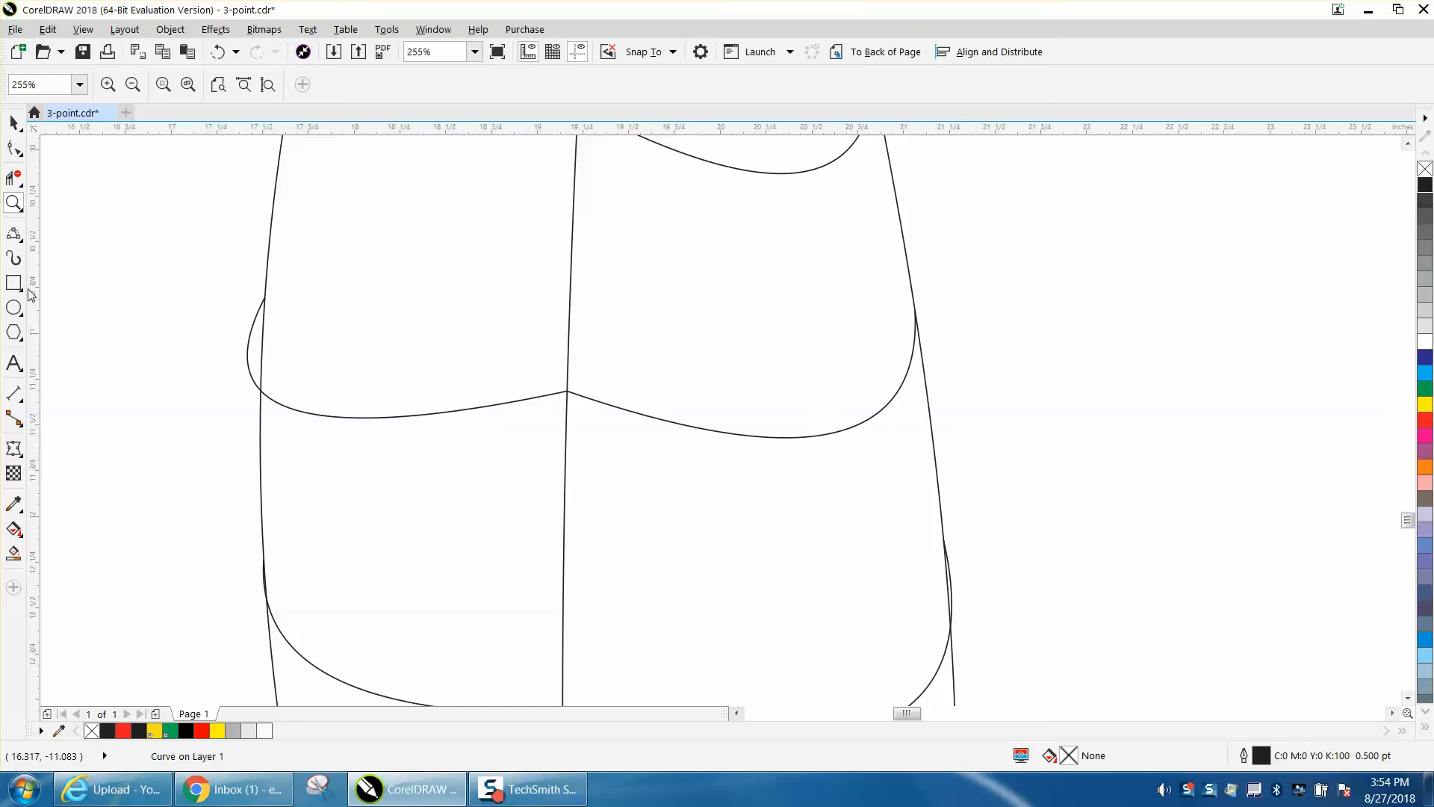
pyautogui.click(18, 181)
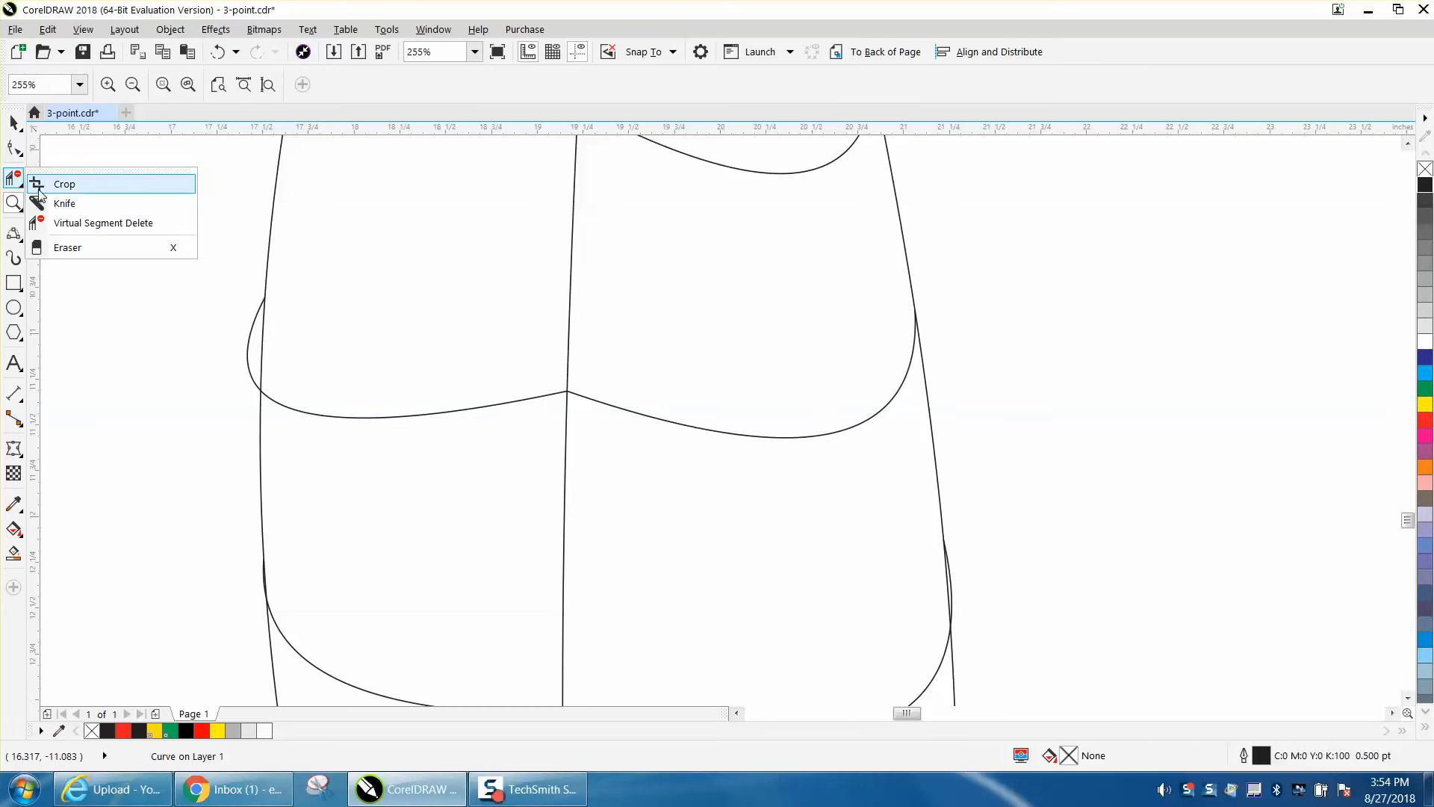
pyautogui.click(80, 223)
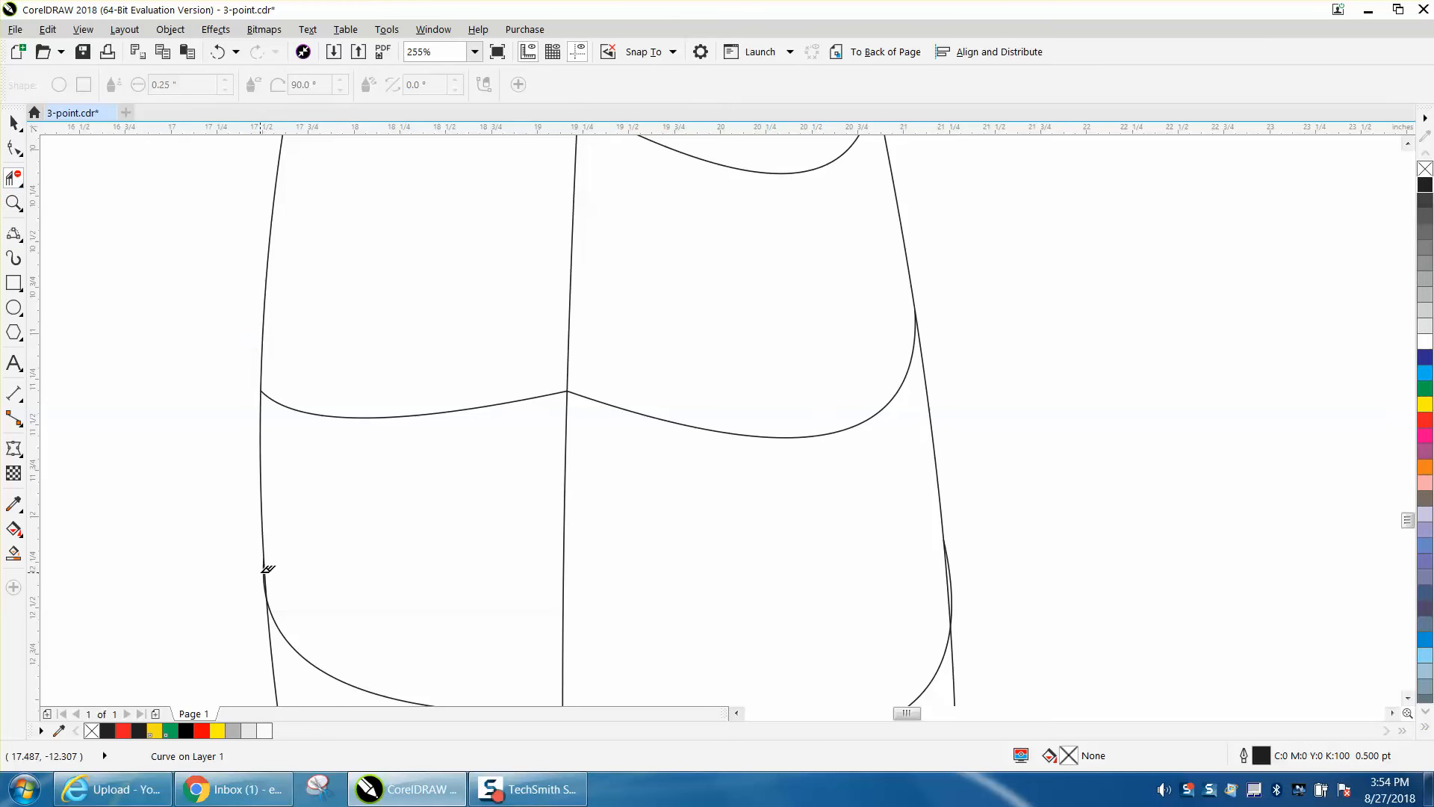
pyautogui.click(262, 572)
pyautogui.click(217, 52)
pyautogui.click(950, 580)
# - Duplicate the entire veined leaf, placing the copy about 5.3 inches to the left of the original
pyautogui.scroll(-4, 977, 579)
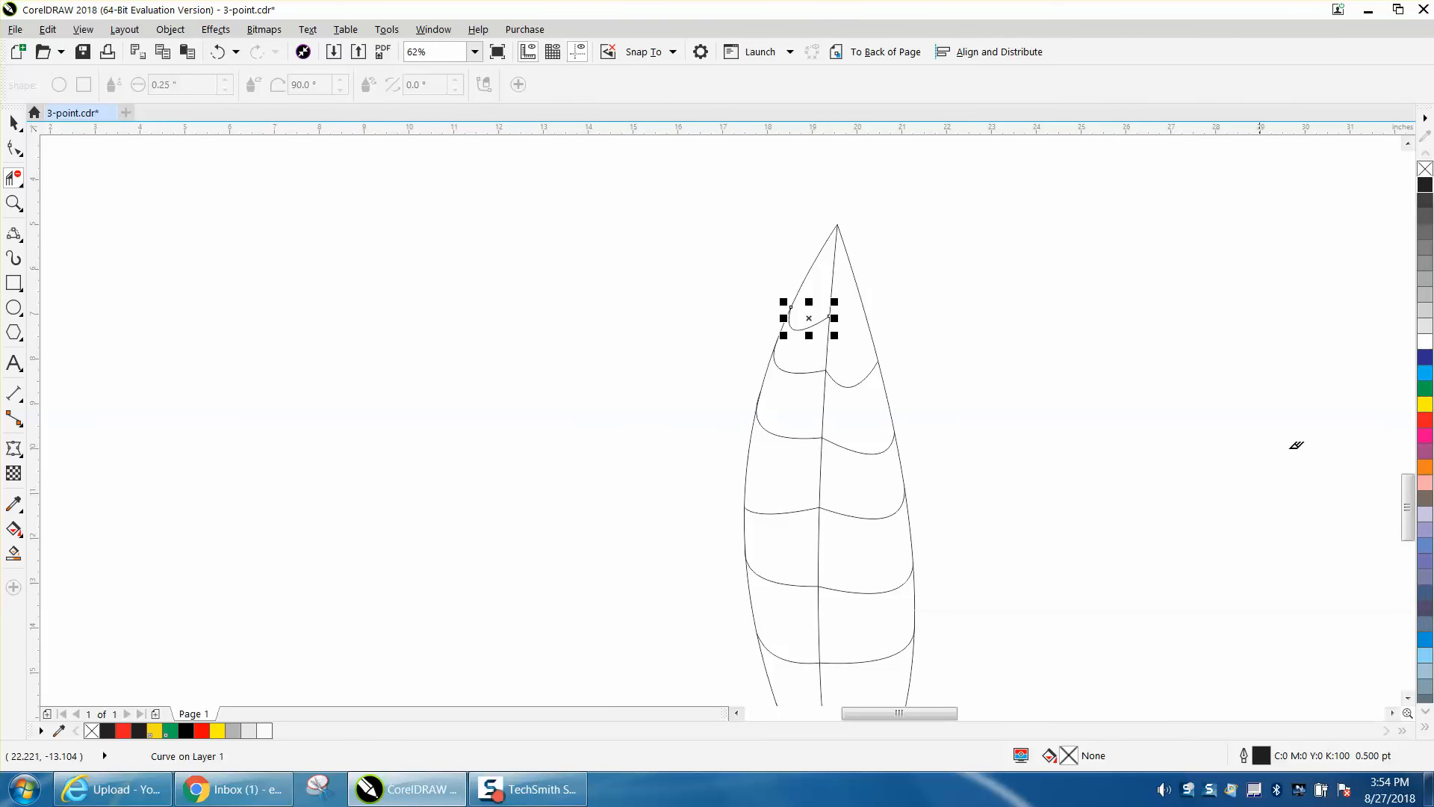
pyautogui.scroll(-3, 1406, 508)
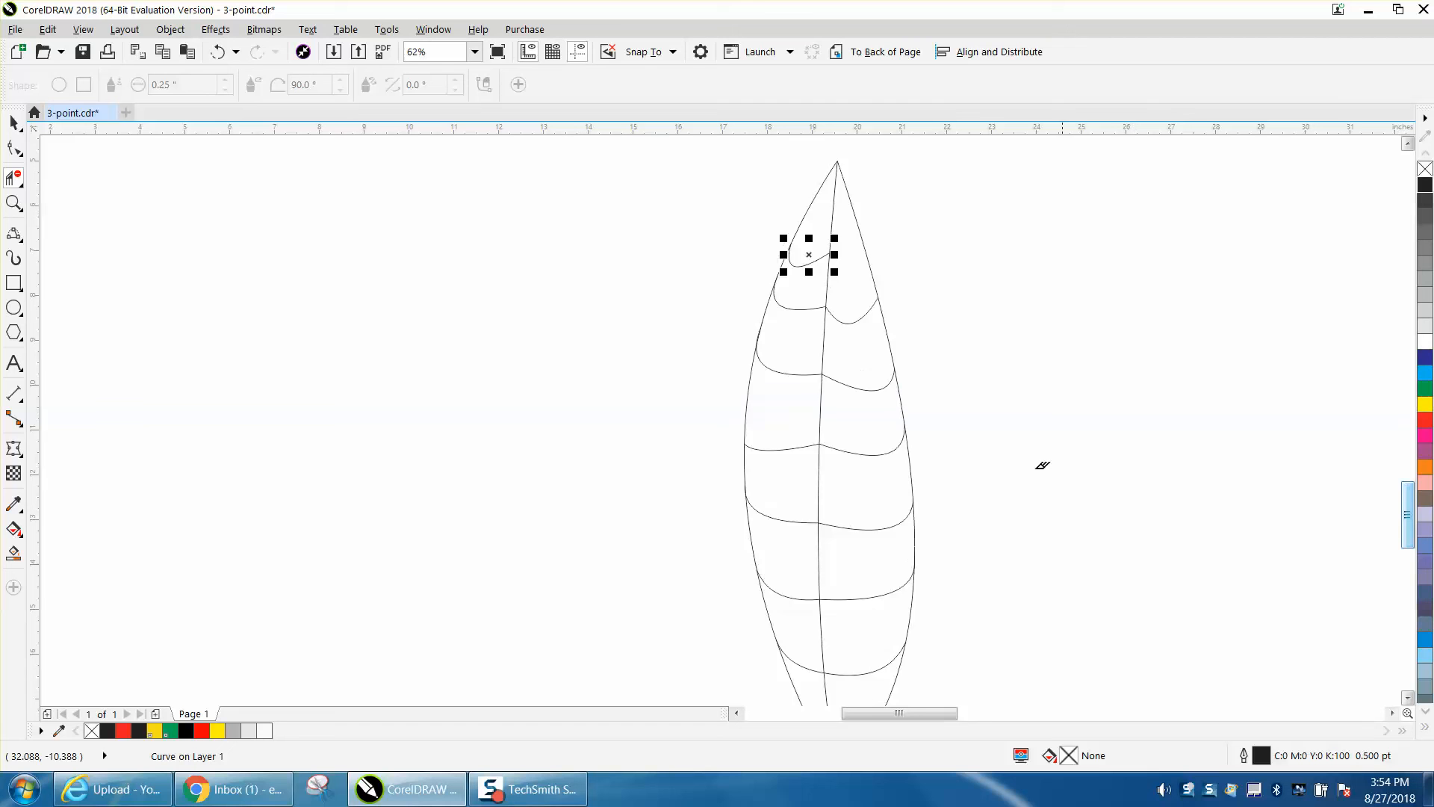
pyautogui.scroll(-1, 1033, 457)
pyautogui.click(14, 121)
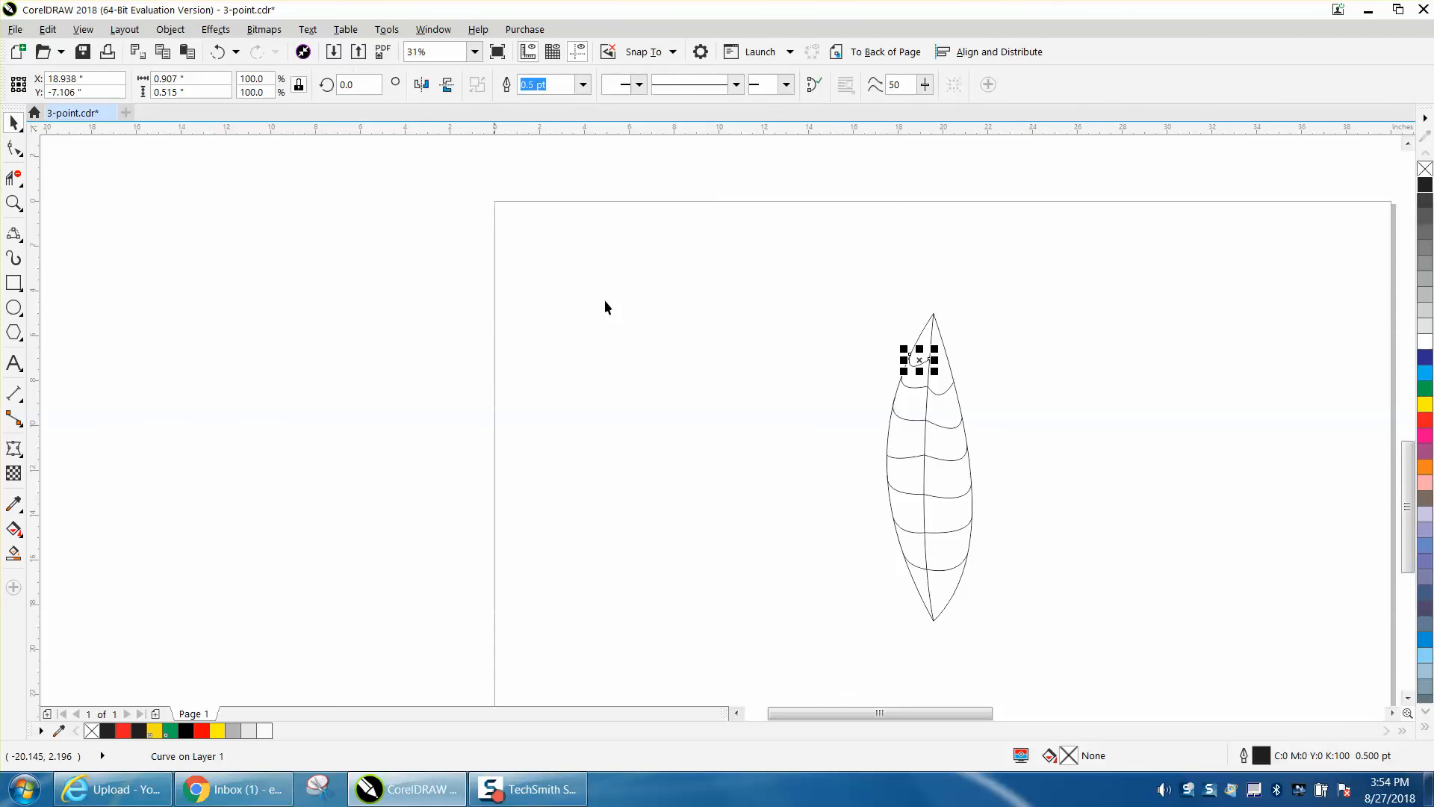
pyautogui.moveTo(857, 305); pyautogui.dragTo(1102, 683)
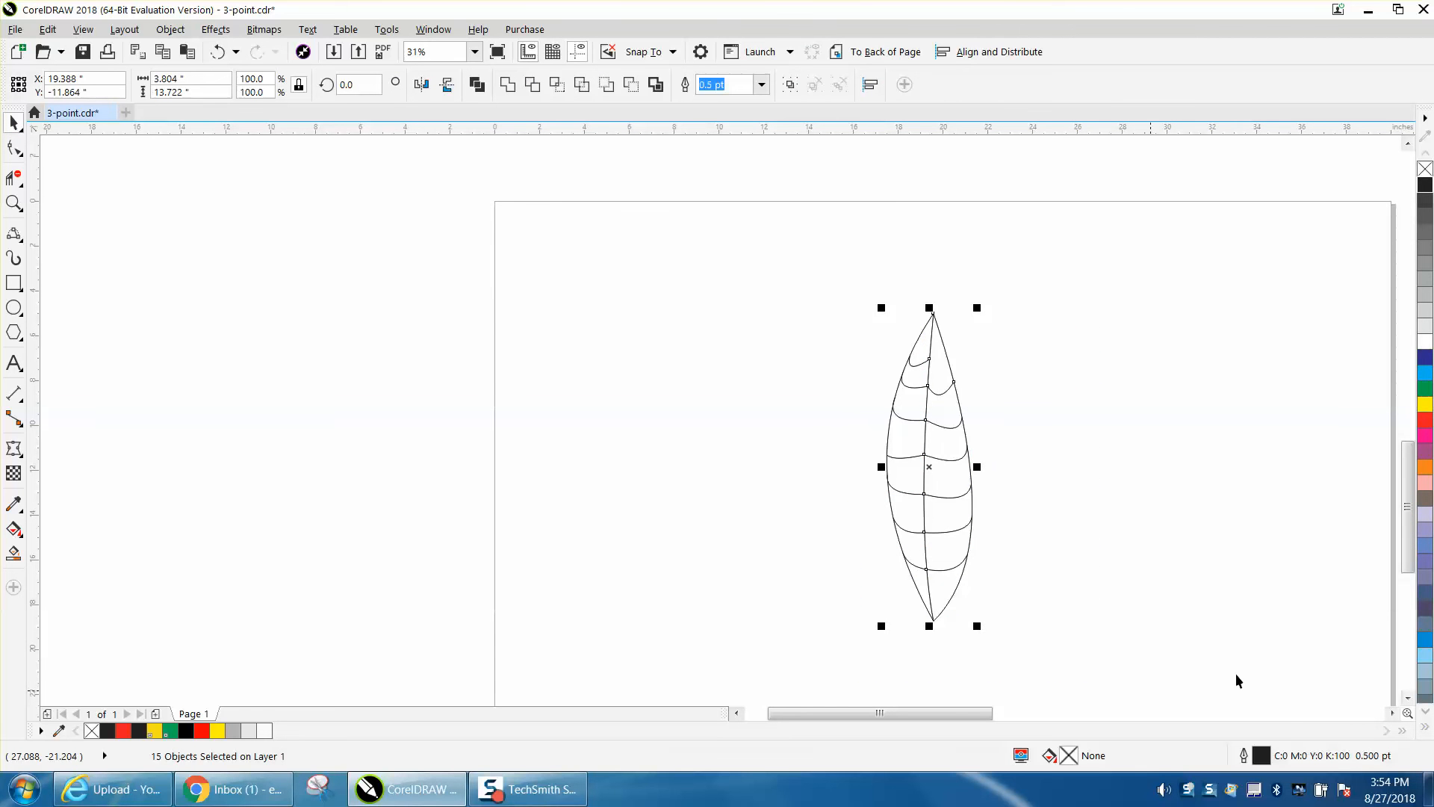
pyautogui.moveTo(931, 464); pyautogui.dragTo(792, 466)
pyautogui.click(687, 439)
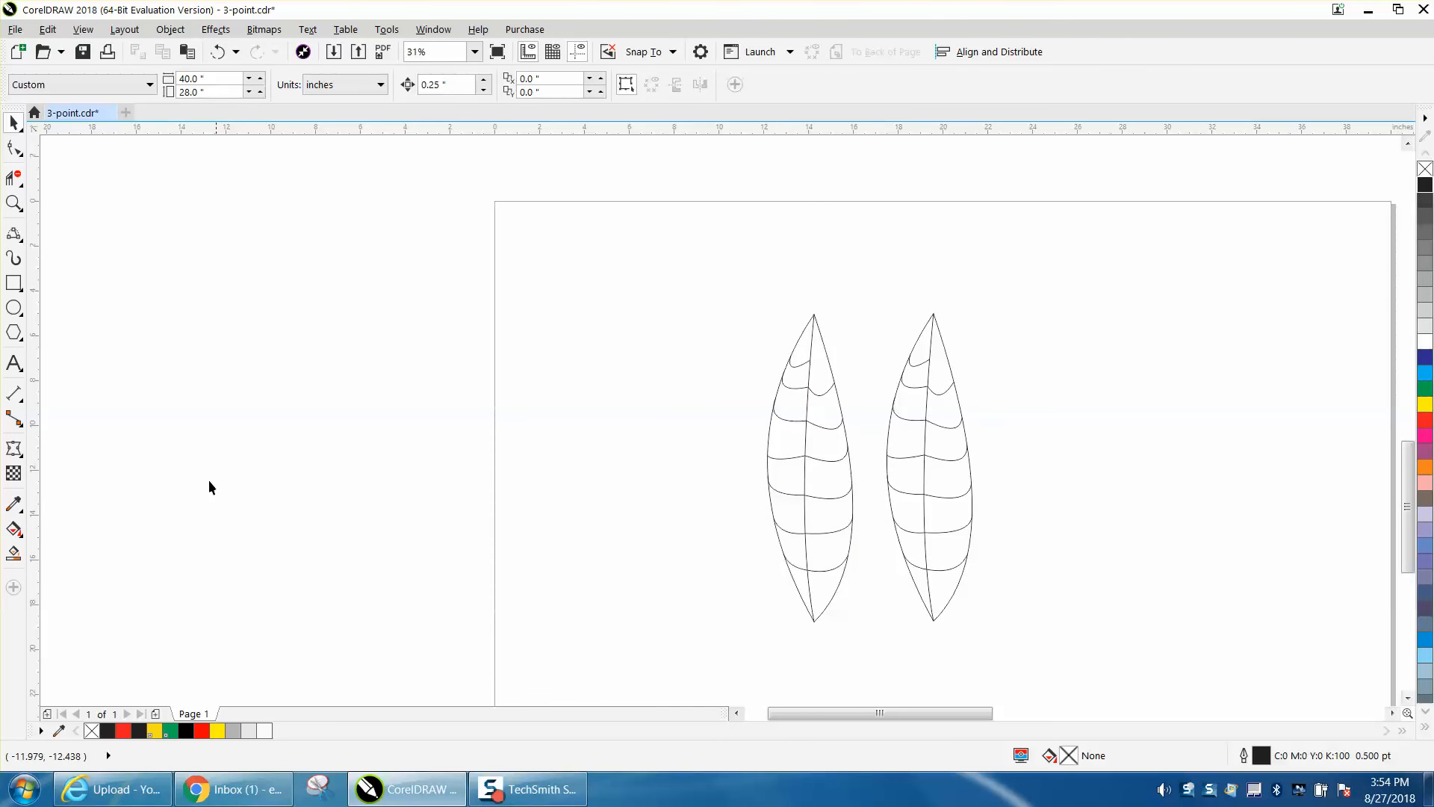
# - Smart Fill the sections left of the center vein on the left leaf with 30% Black and a 4.0 pt black outline
pyautogui.click(13, 552)
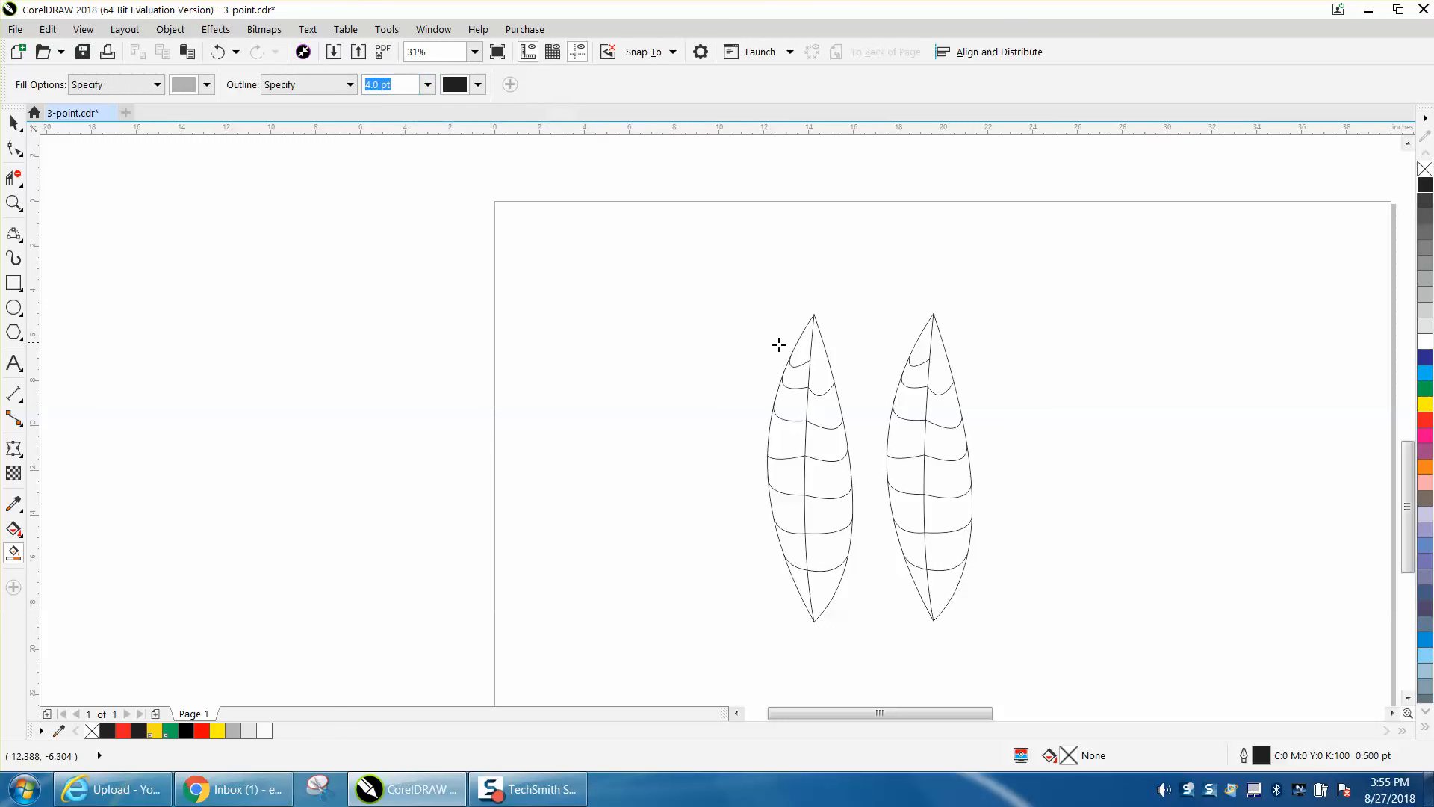
pyautogui.click(799, 352)
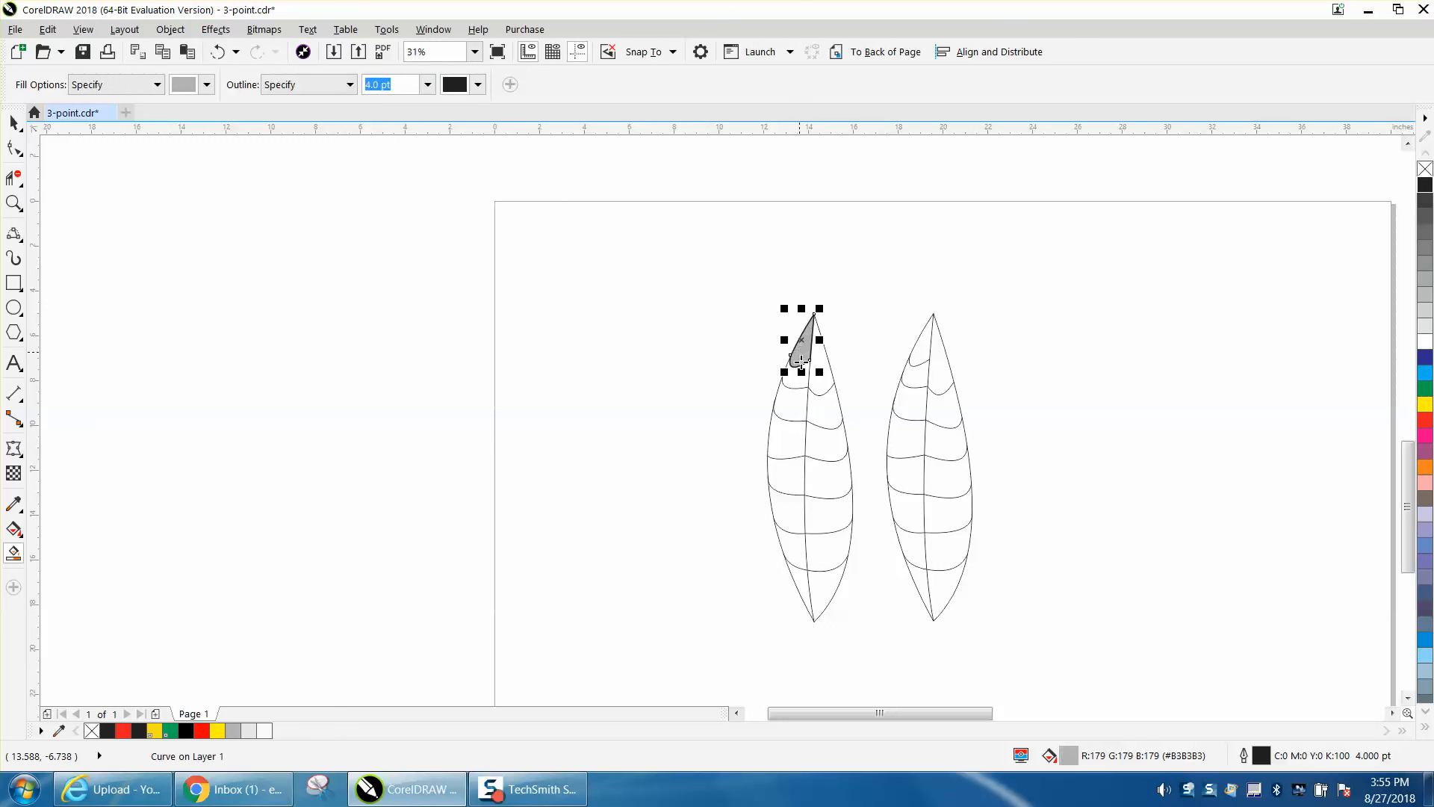
pyautogui.click(797, 379)
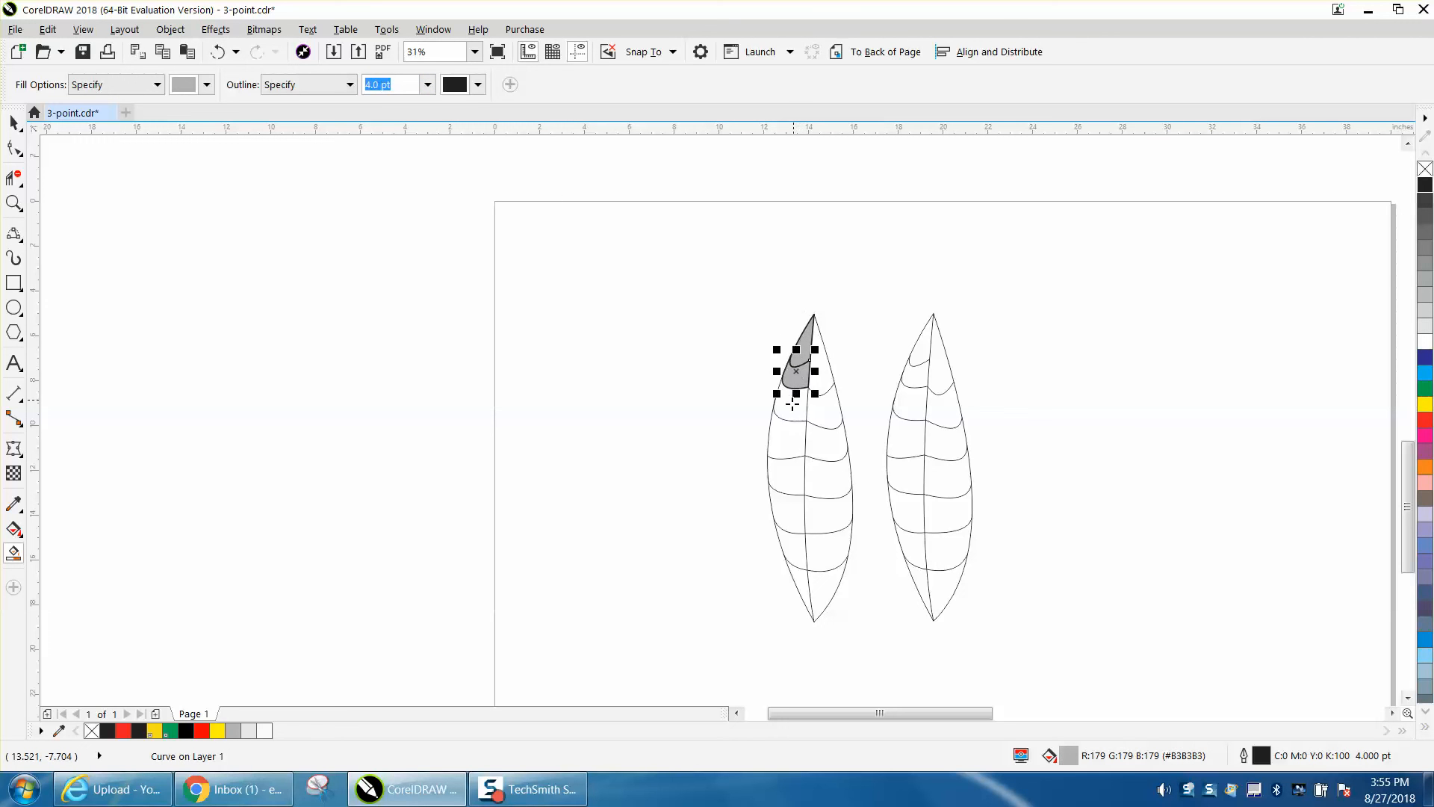
pyautogui.click(793, 403)
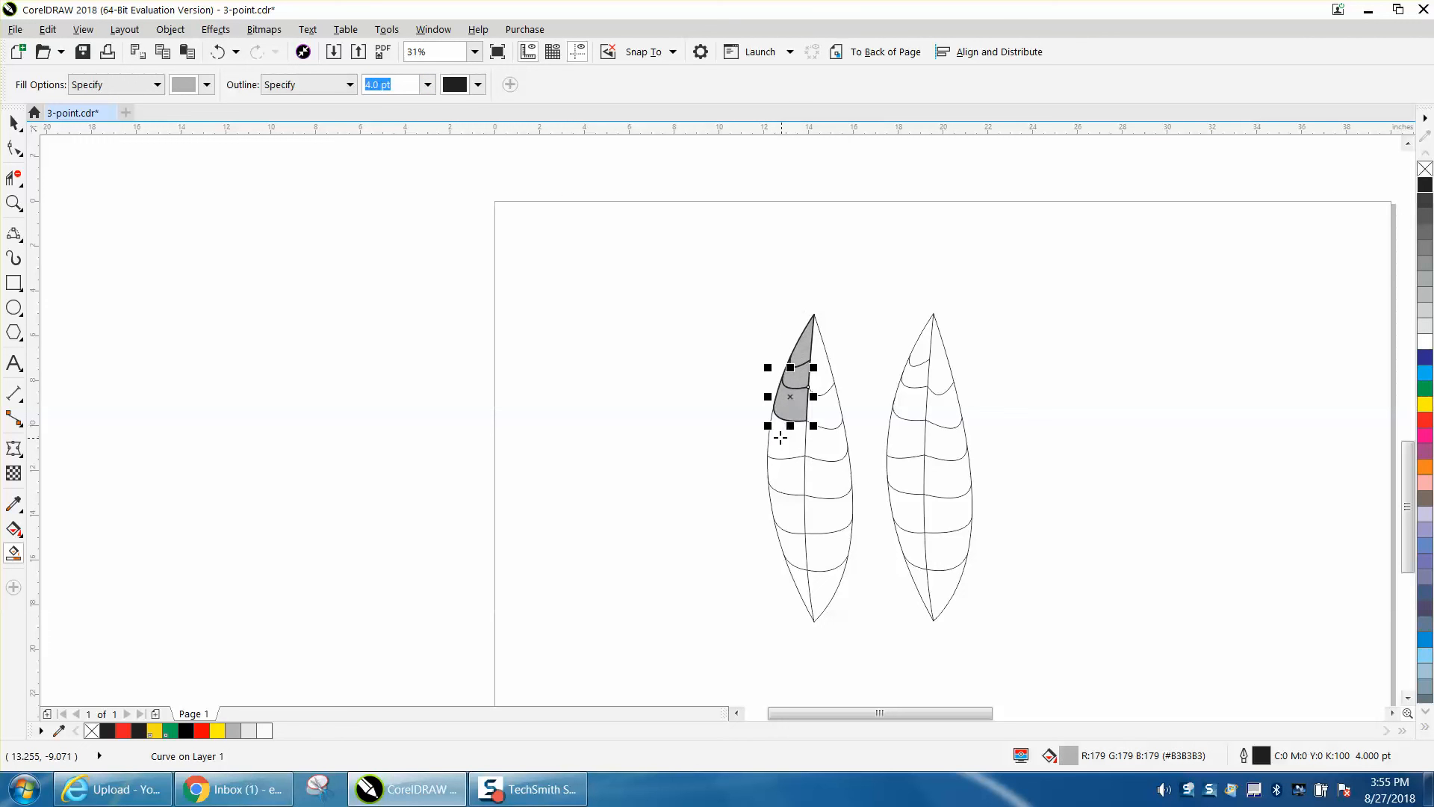
pyautogui.click(782, 438)
pyautogui.click(790, 484)
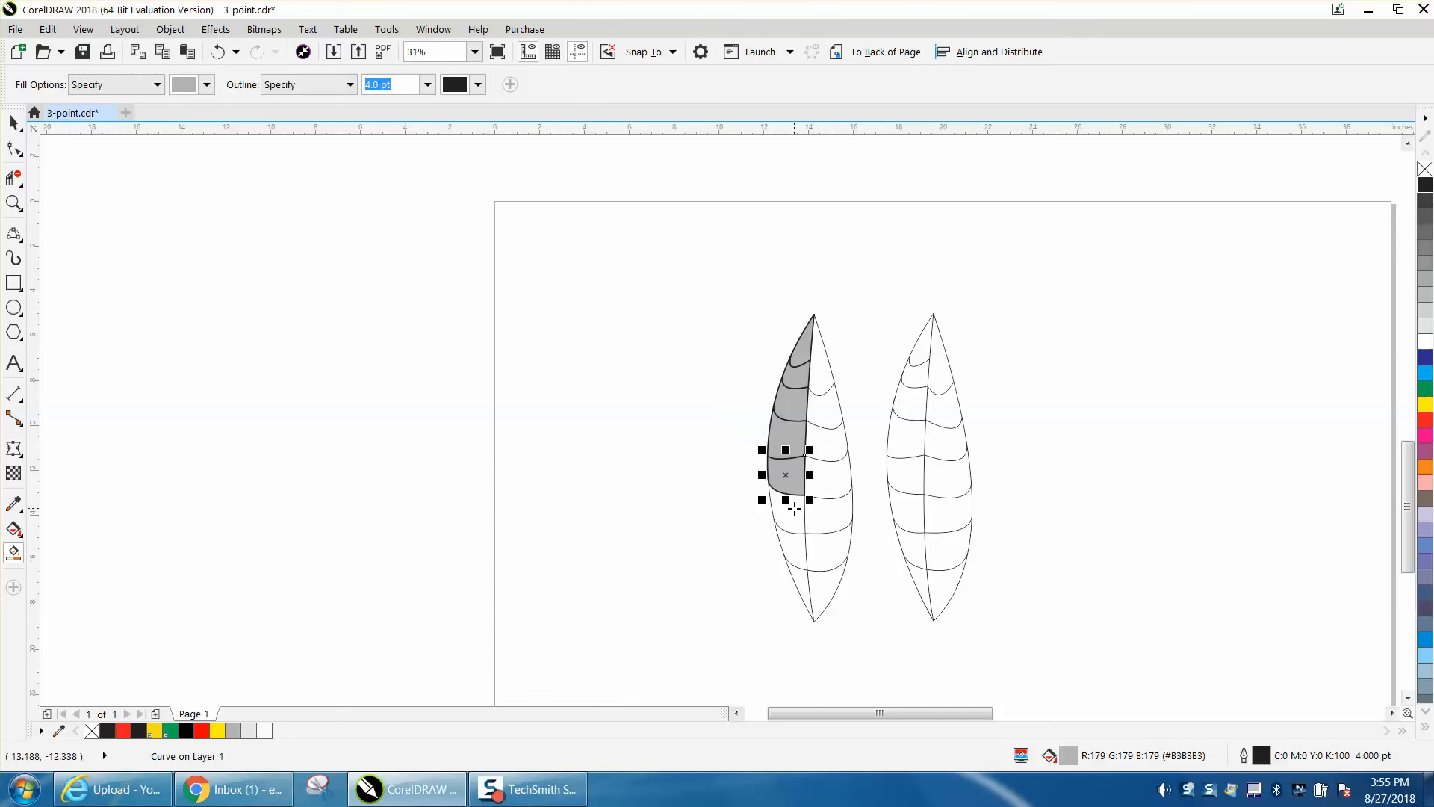
pyautogui.click(794, 517)
pyautogui.click(803, 565)
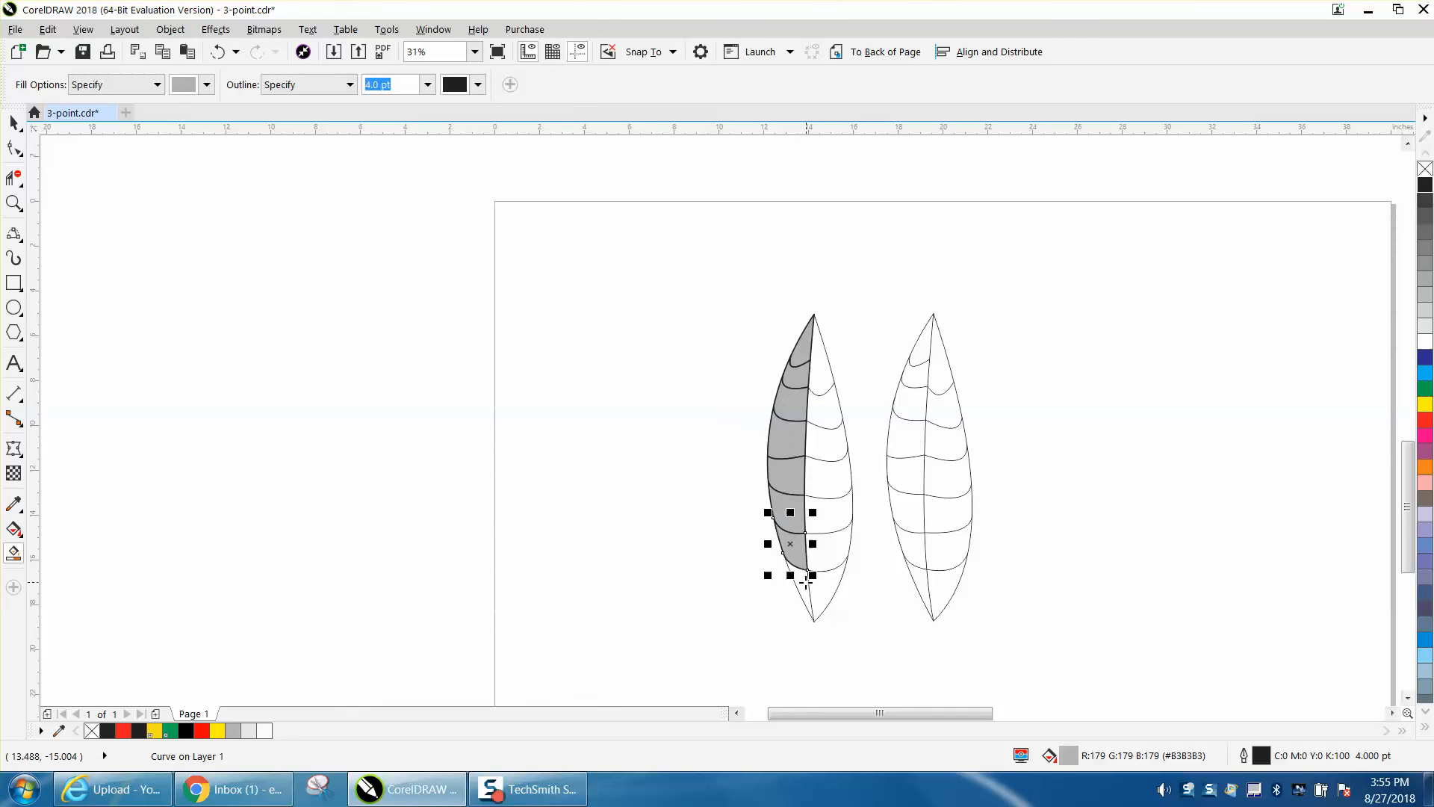
# - Smart Fill all sections right of the left leaf's center vein with the same gray and 4.0 pt outline
pyautogui.click(822, 588)
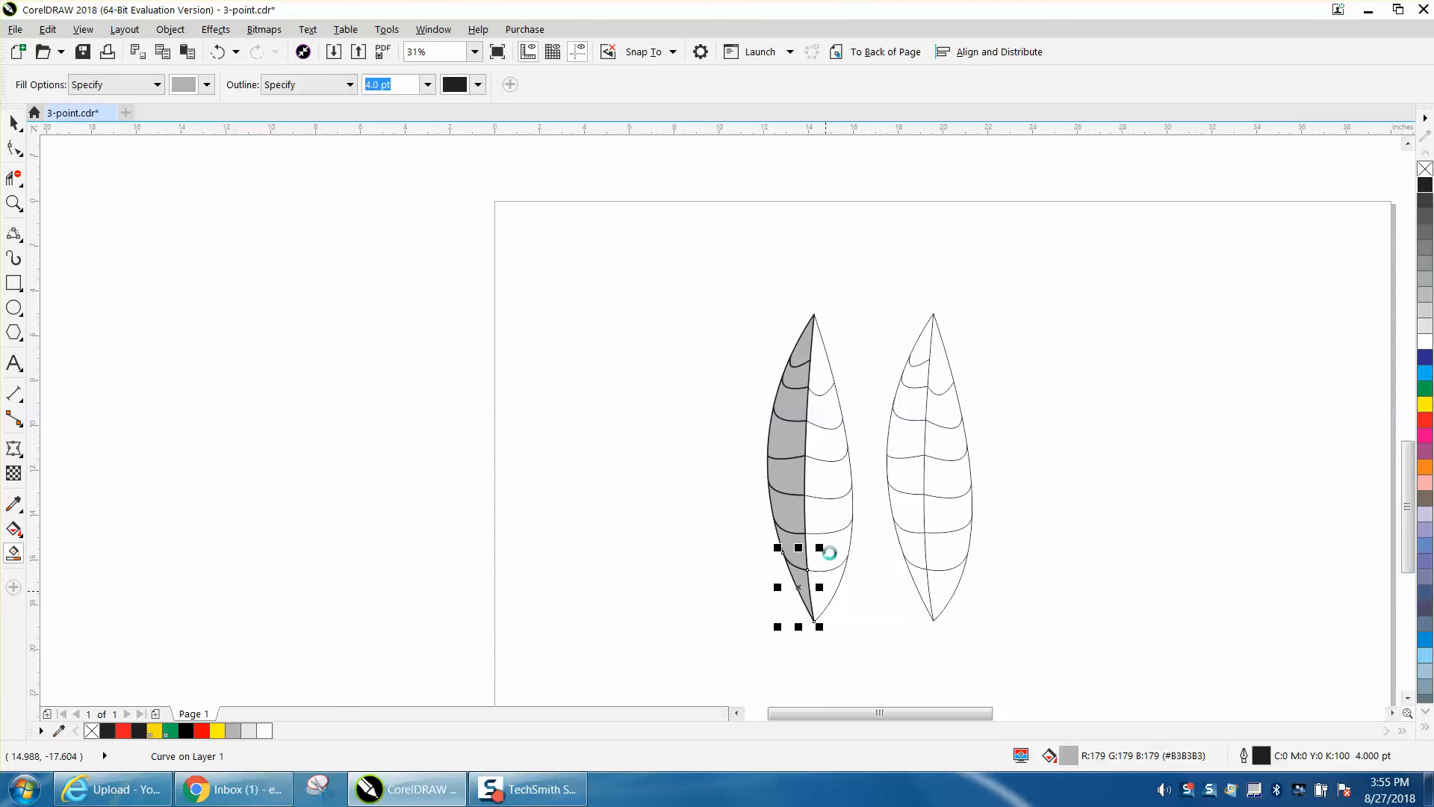
pyautogui.click(831, 552)
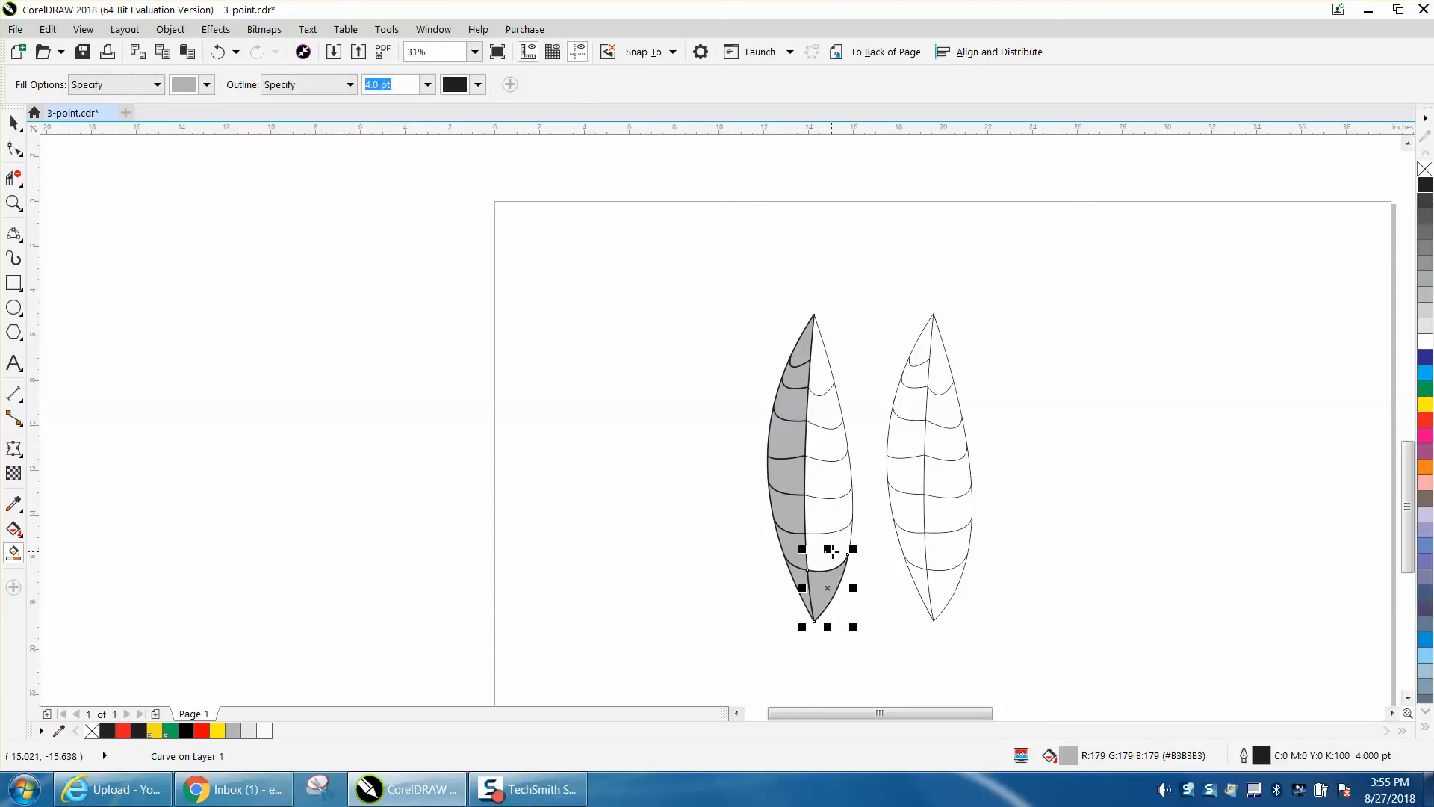
pyautogui.click(820, 487)
pyautogui.click(821, 446)
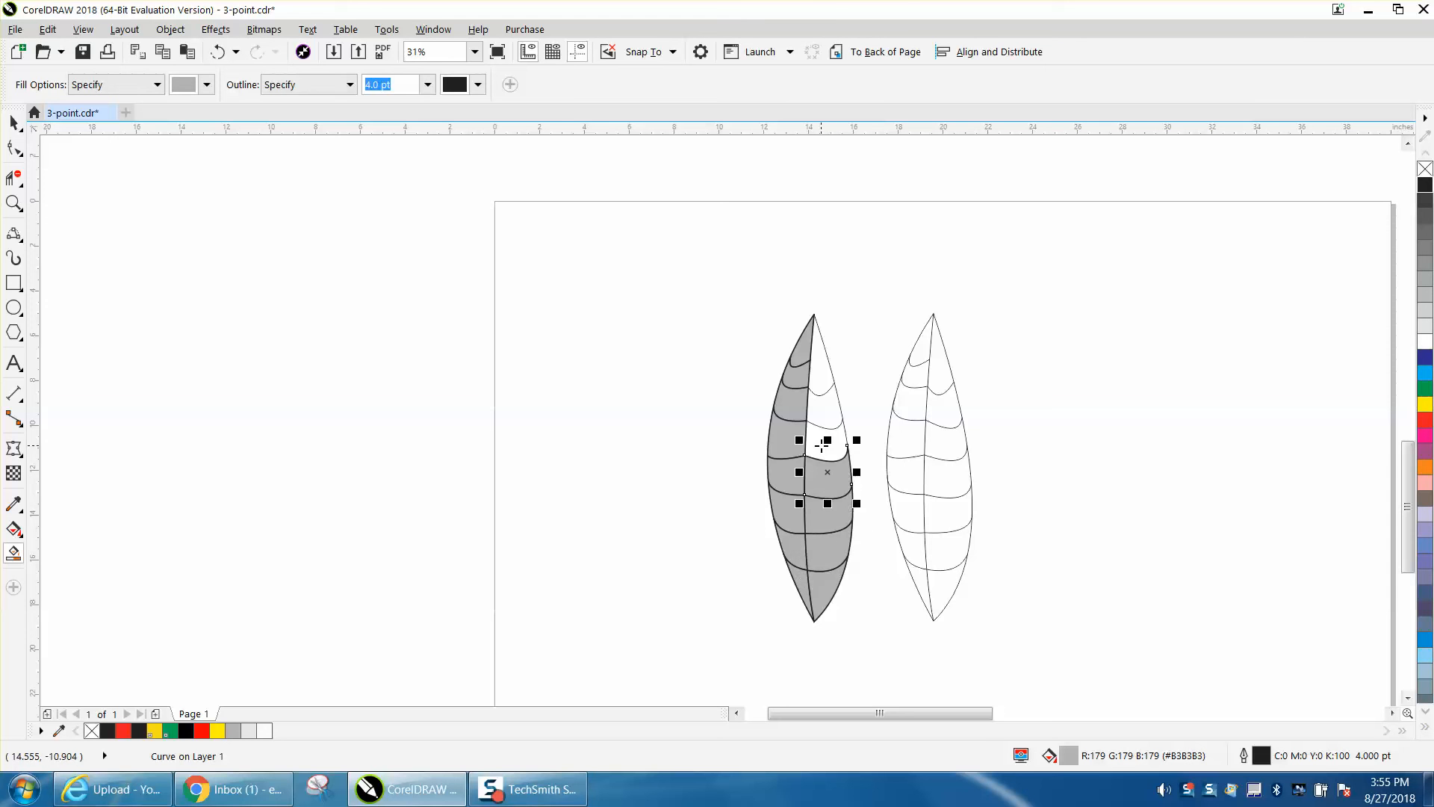
pyautogui.click(822, 416)
pyautogui.click(822, 379)
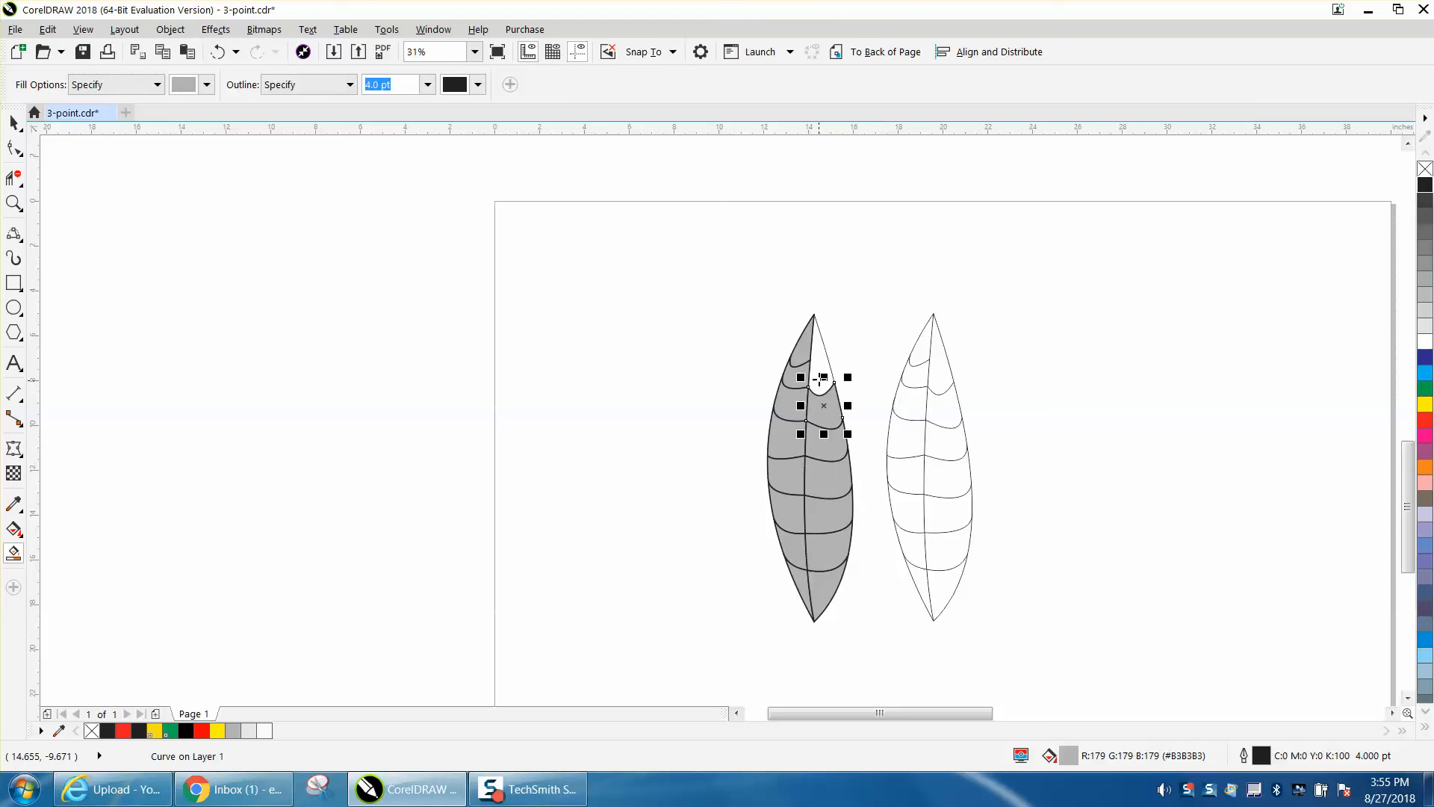
pyautogui.click(820, 379)
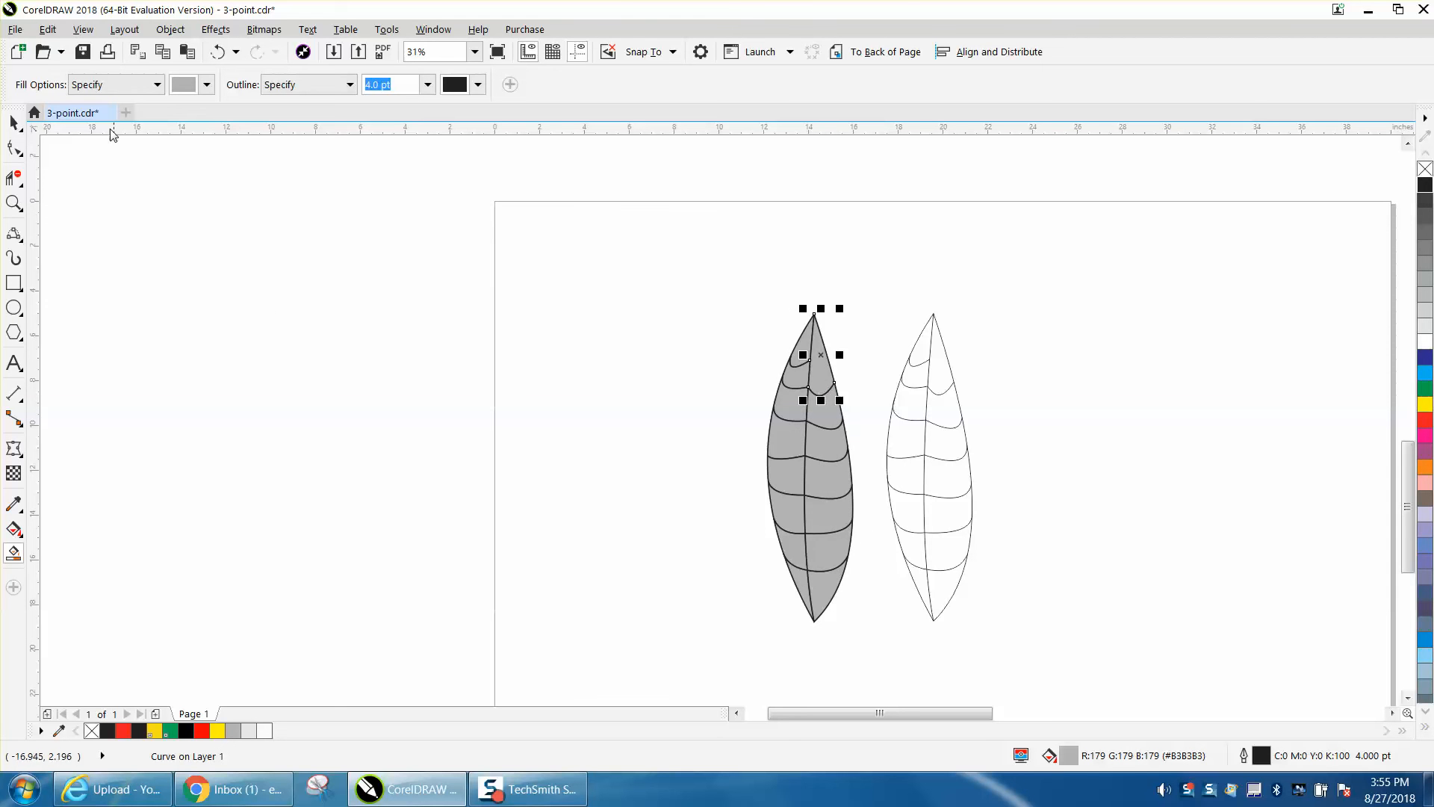
# - Try Smart Fill with 20% Black on the topmost section left of the right leaf's center vein
pyautogui.click(206, 85)
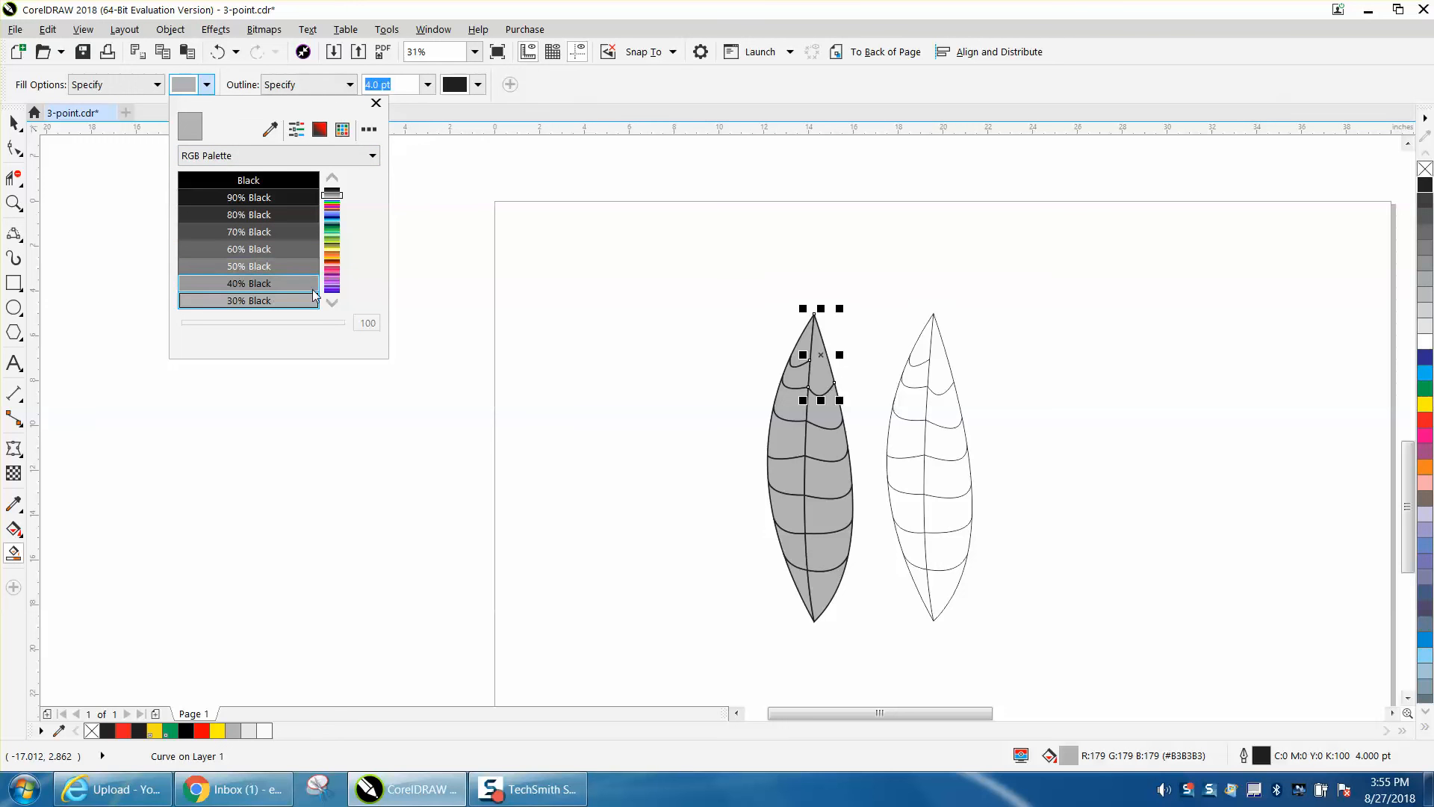
pyautogui.click(333, 302)
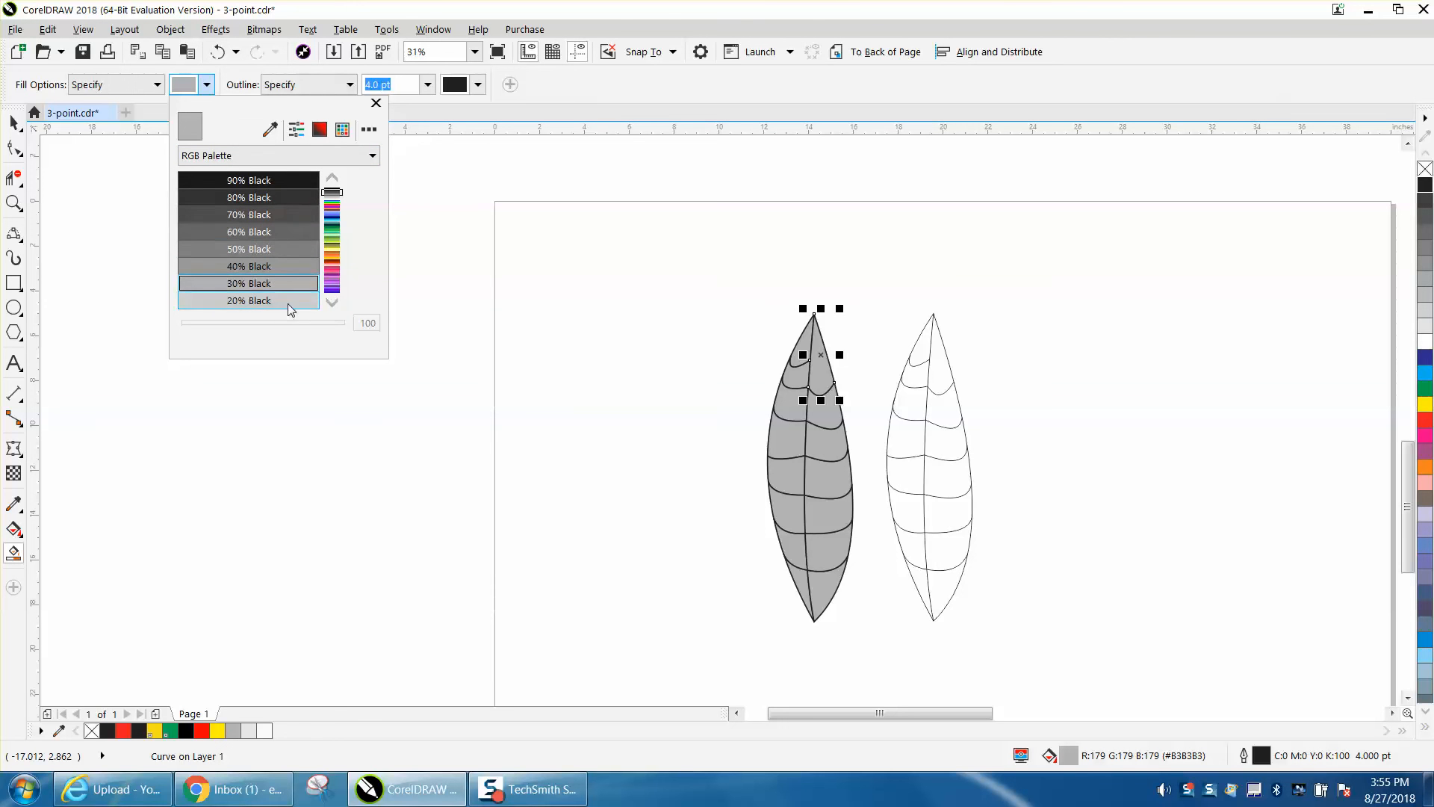
pyautogui.scroll(-2, 224, 298)
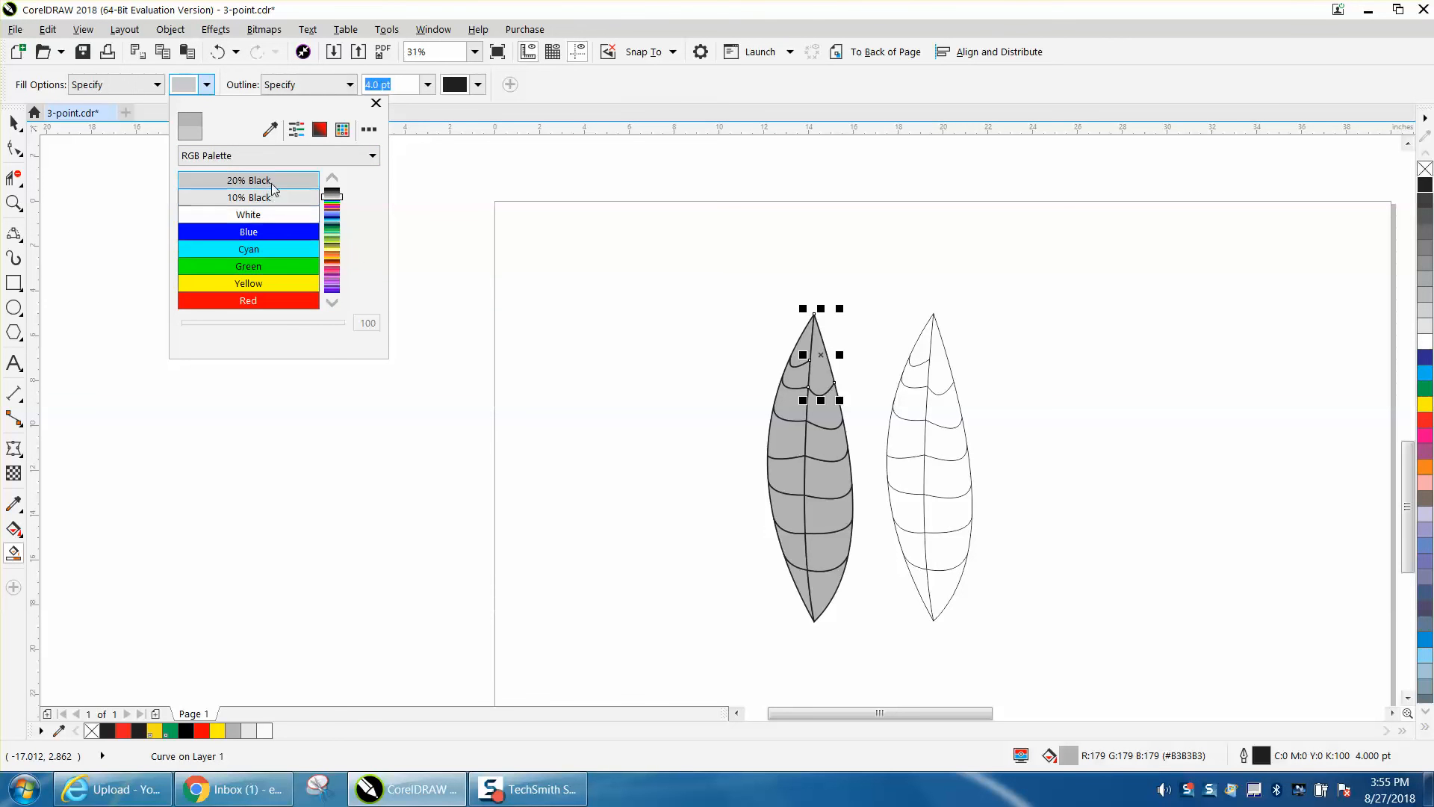
pyautogui.click(447, 319)
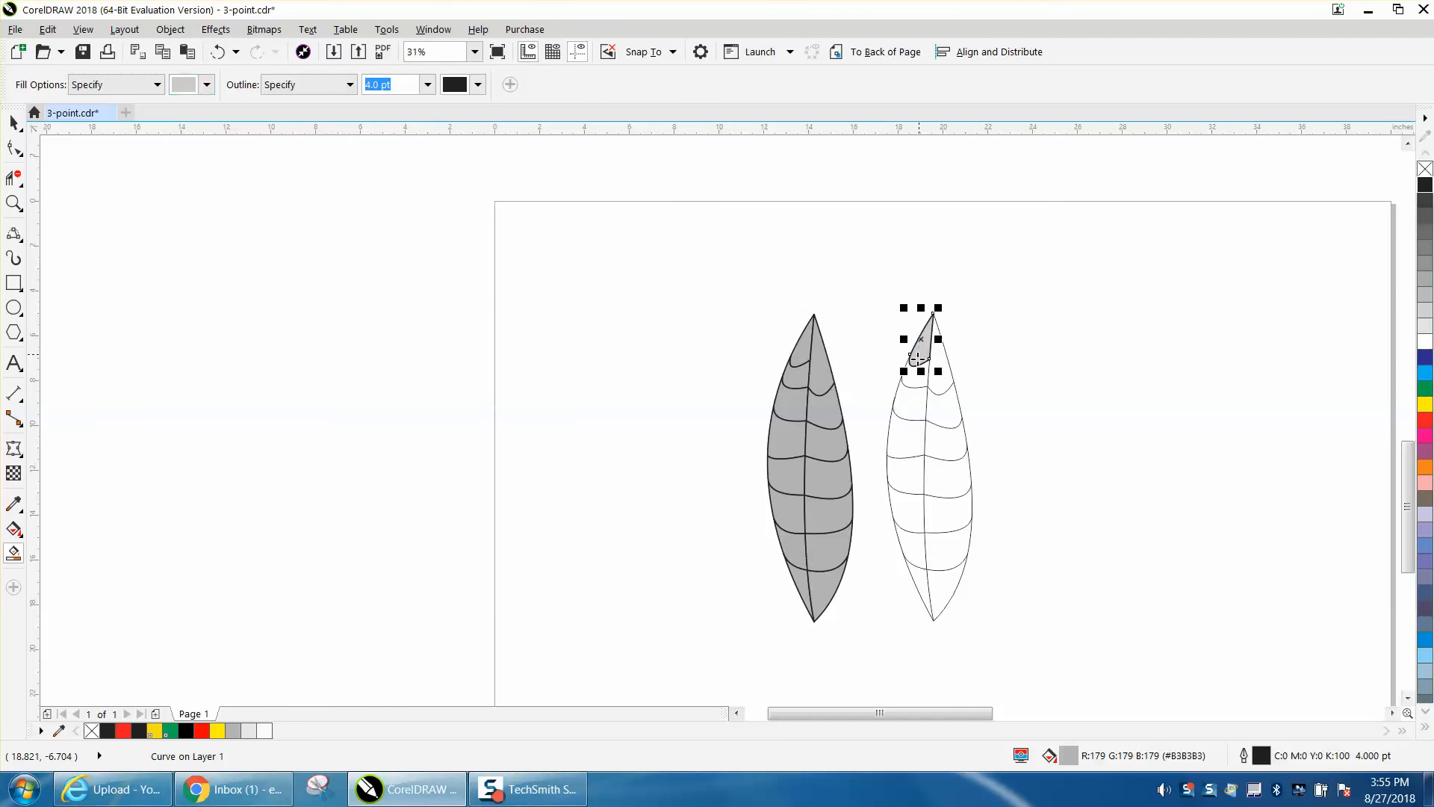
# - Smart Fill the right leaf's upper sections with 10% Black, three left of the center vein and two right of it
pyautogui.click(207, 84)
pyautogui.click(252, 199)
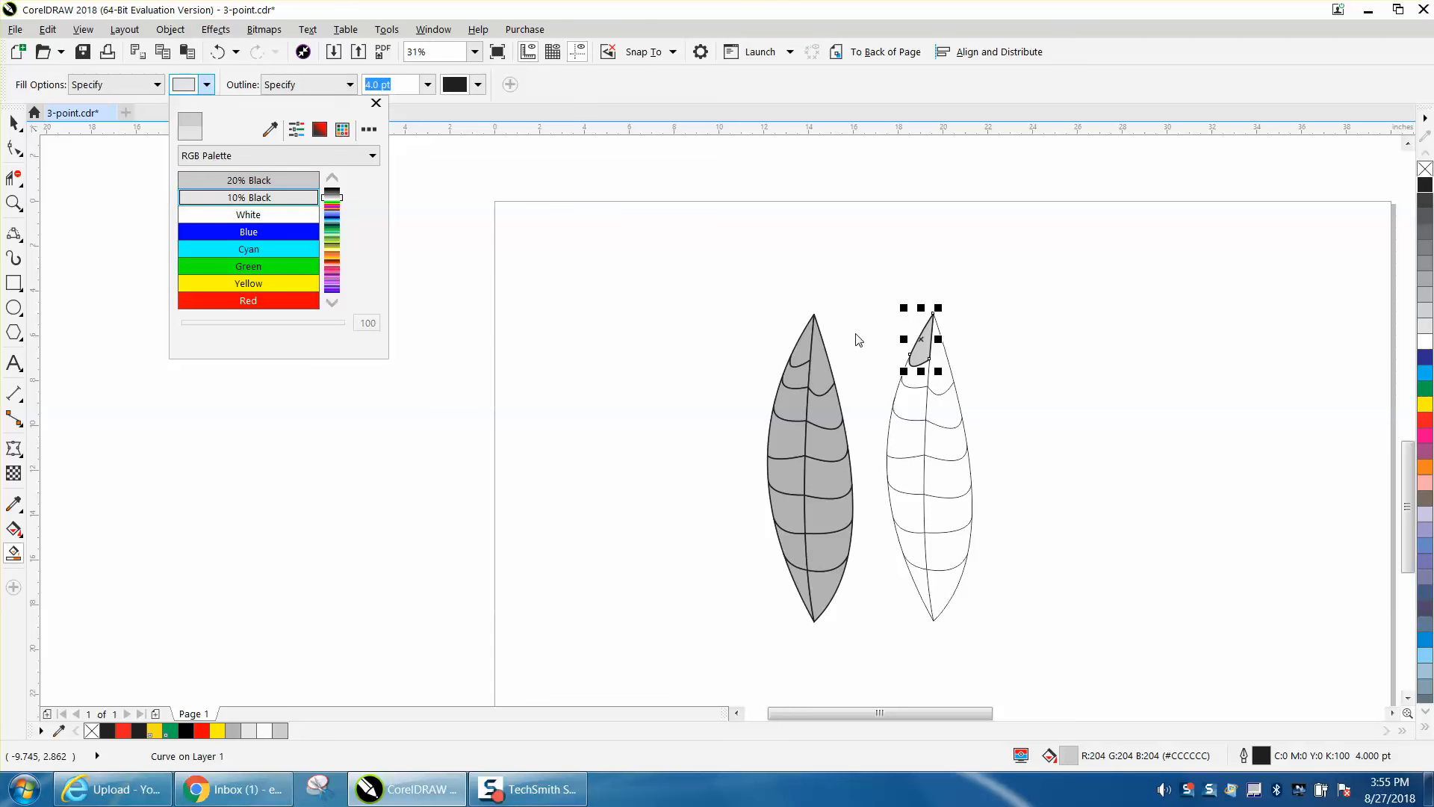
pyautogui.click(688, 286)
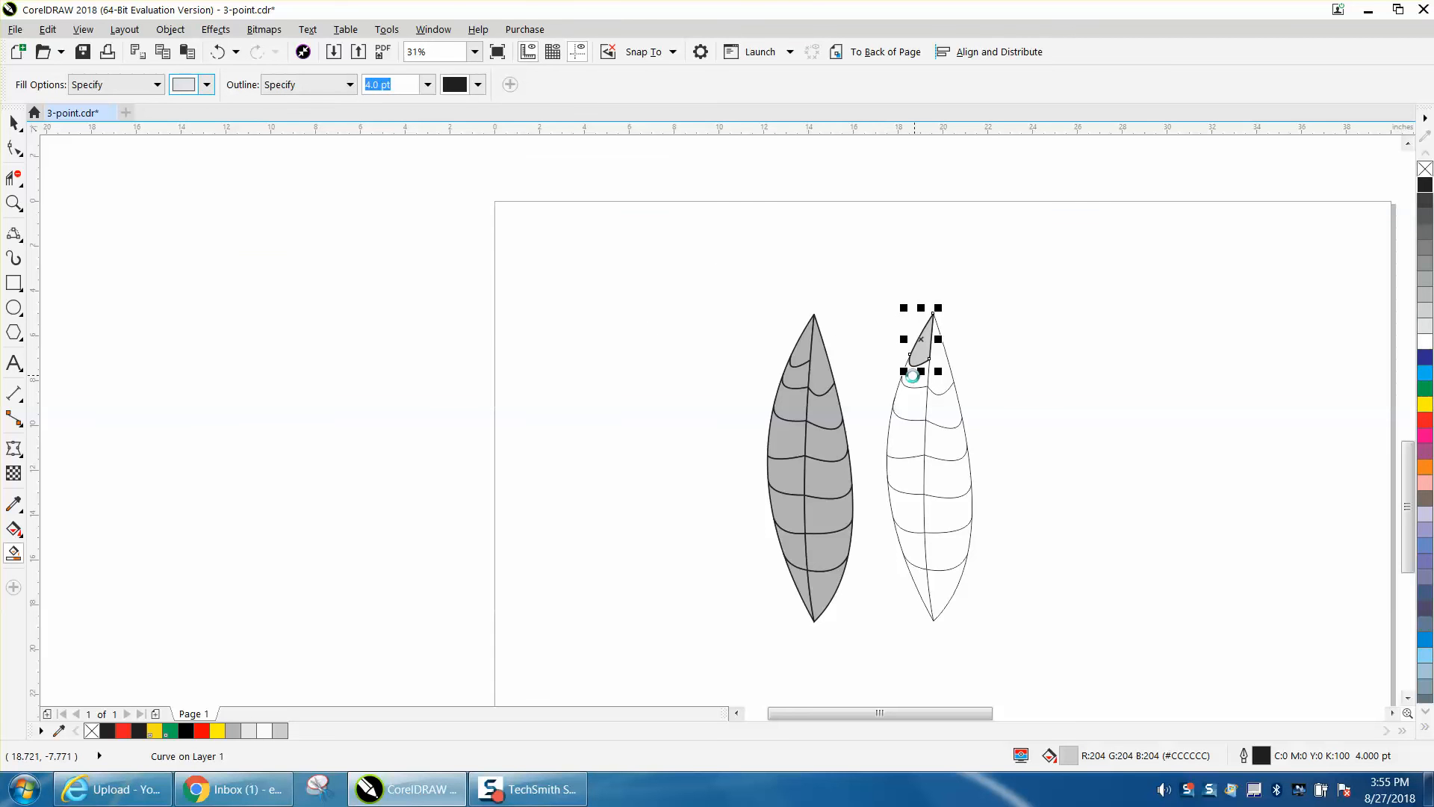
pyautogui.click(915, 377)
pyautogui.click(919, 372)
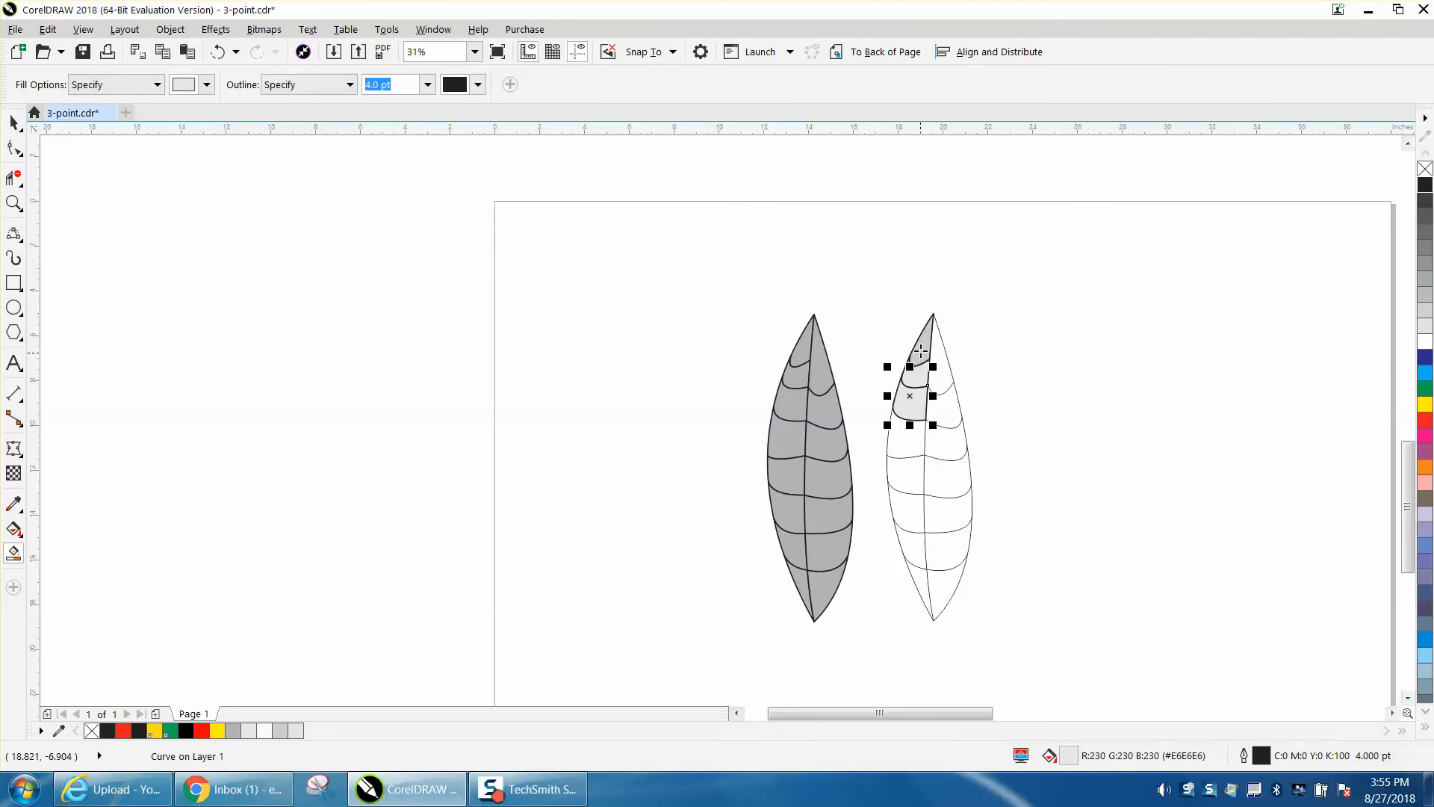
pyautogui.click(923, 352)
pyautogui.click(941, 381)
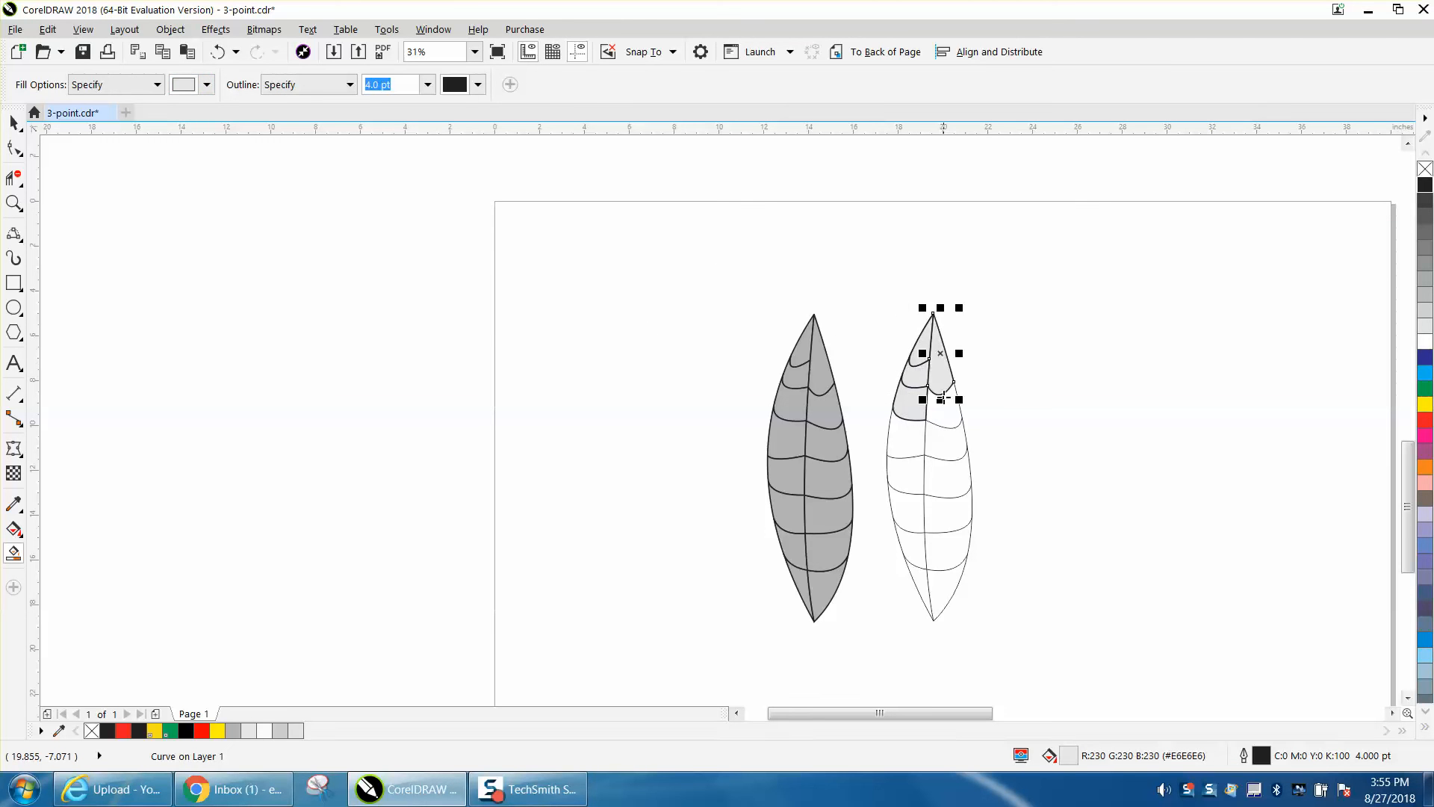
pyautogui.click(955, 407)
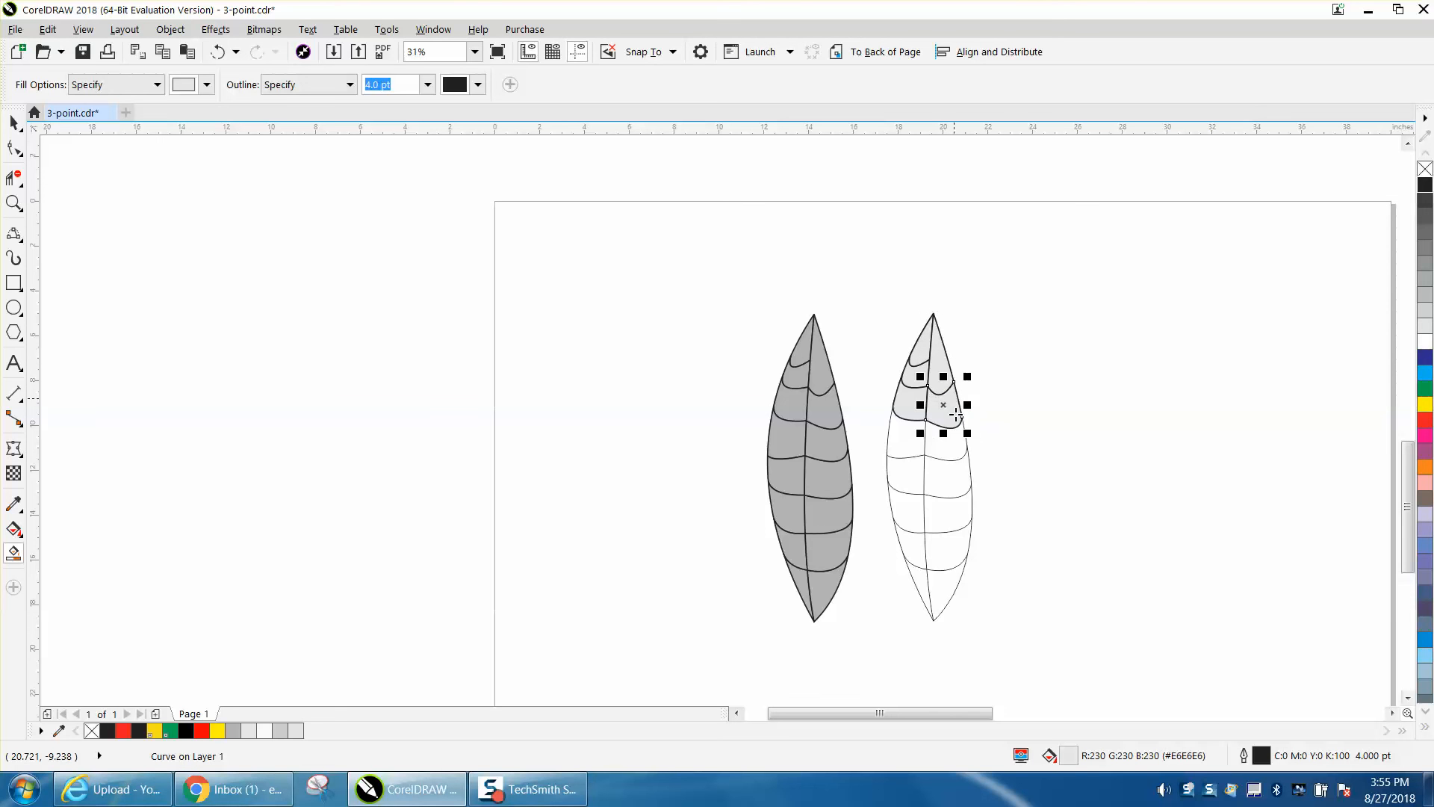
# - Smart Fill the right leaf's remaining sections on both sides of the center vein with 10% Black, down to the lower tip
pyautogui.click(909, 445)
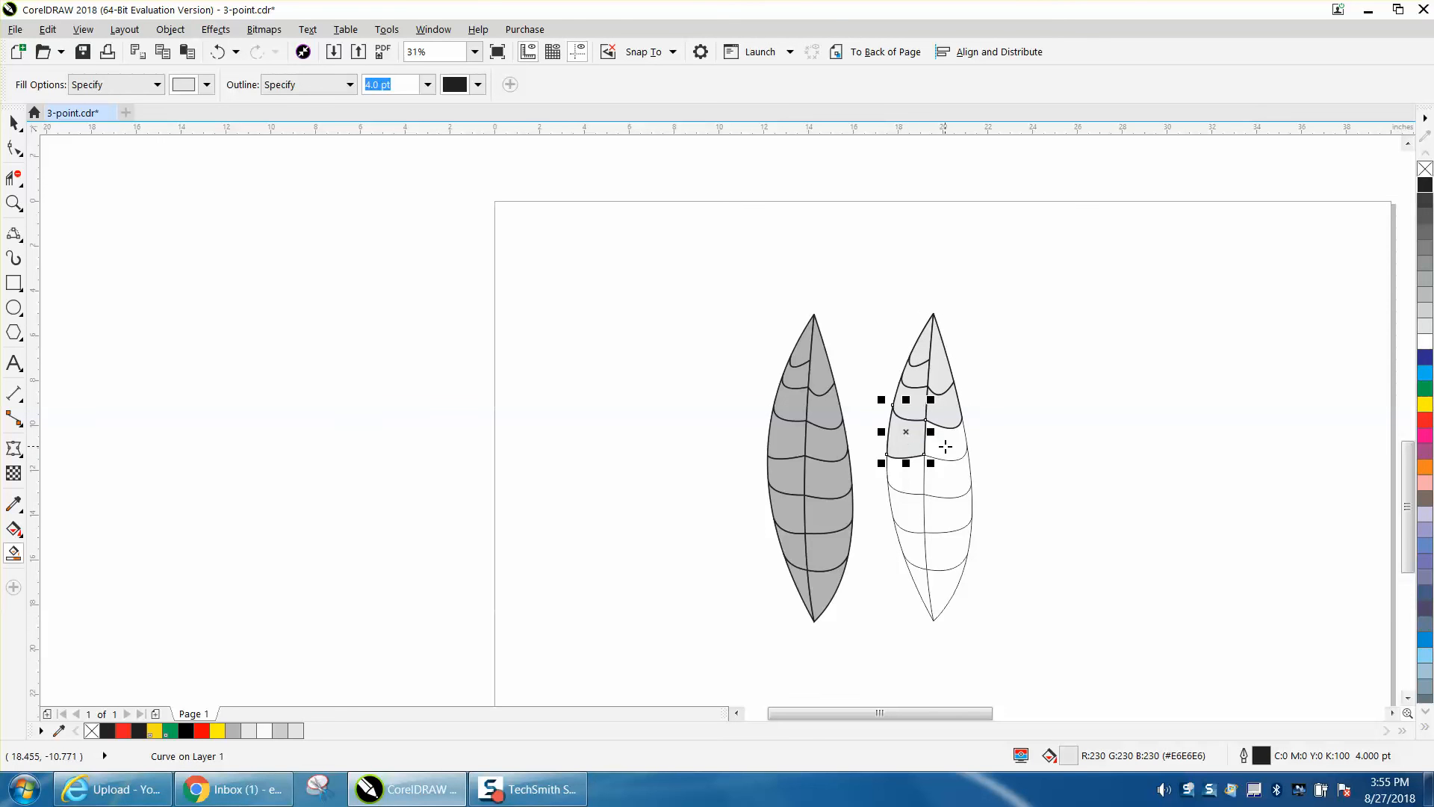
pyautogui.click(944, 446)
pyautogui.click(947, 472)
pyautogui.click(911, 483)
pyautogui.click(917, 515)
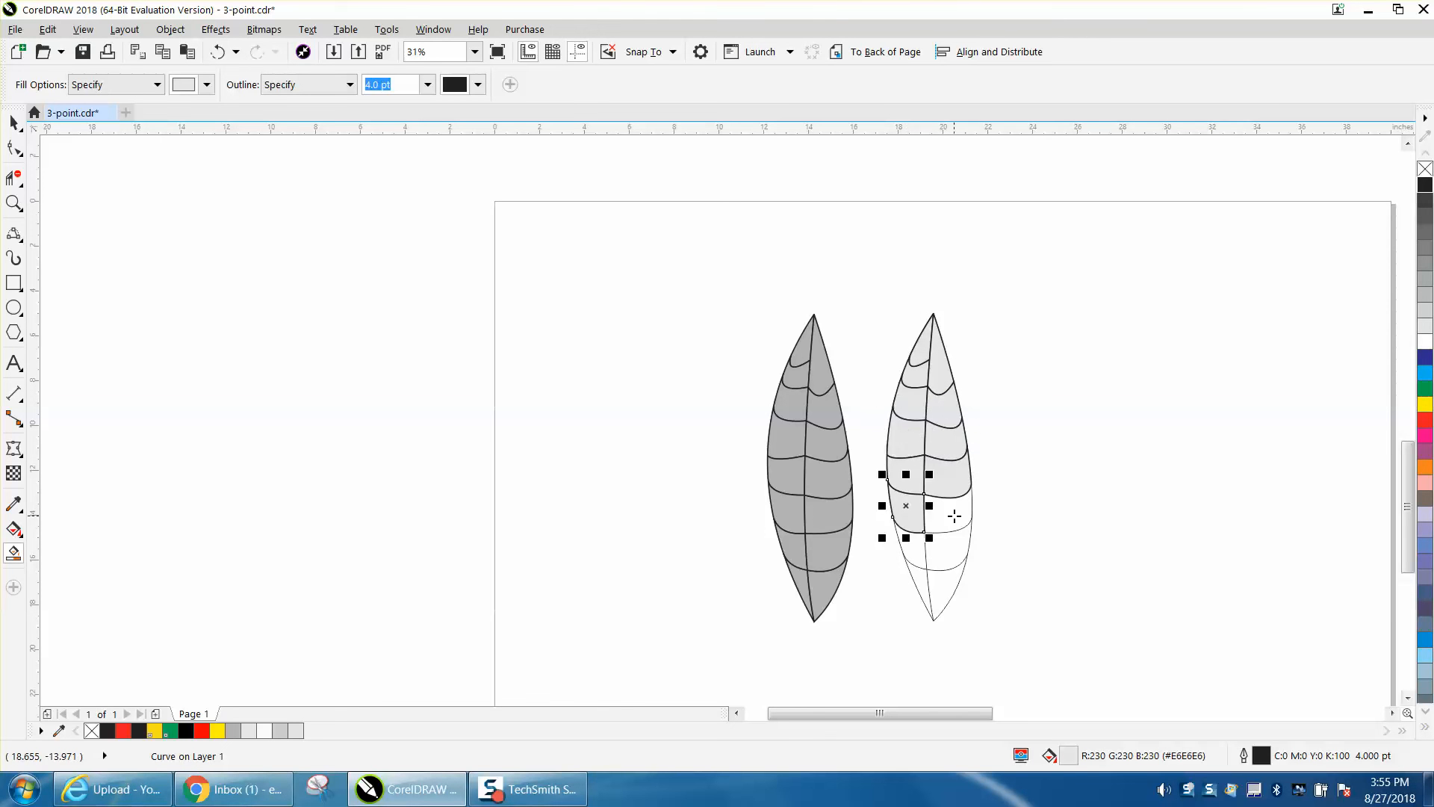
pyautogui.click(951, 521)
pyautogui.click(935, 549)
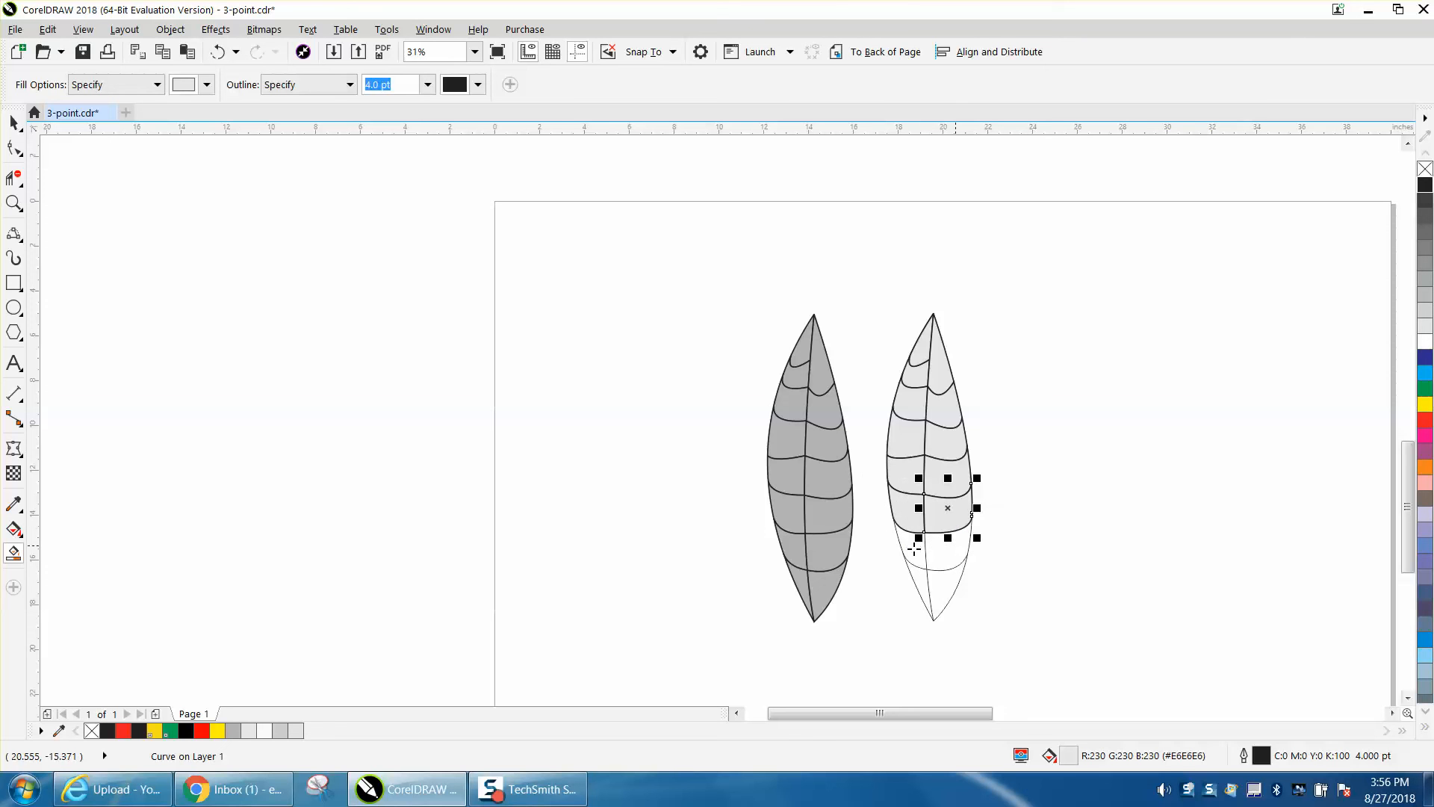
pyautogui.click(913, 549)
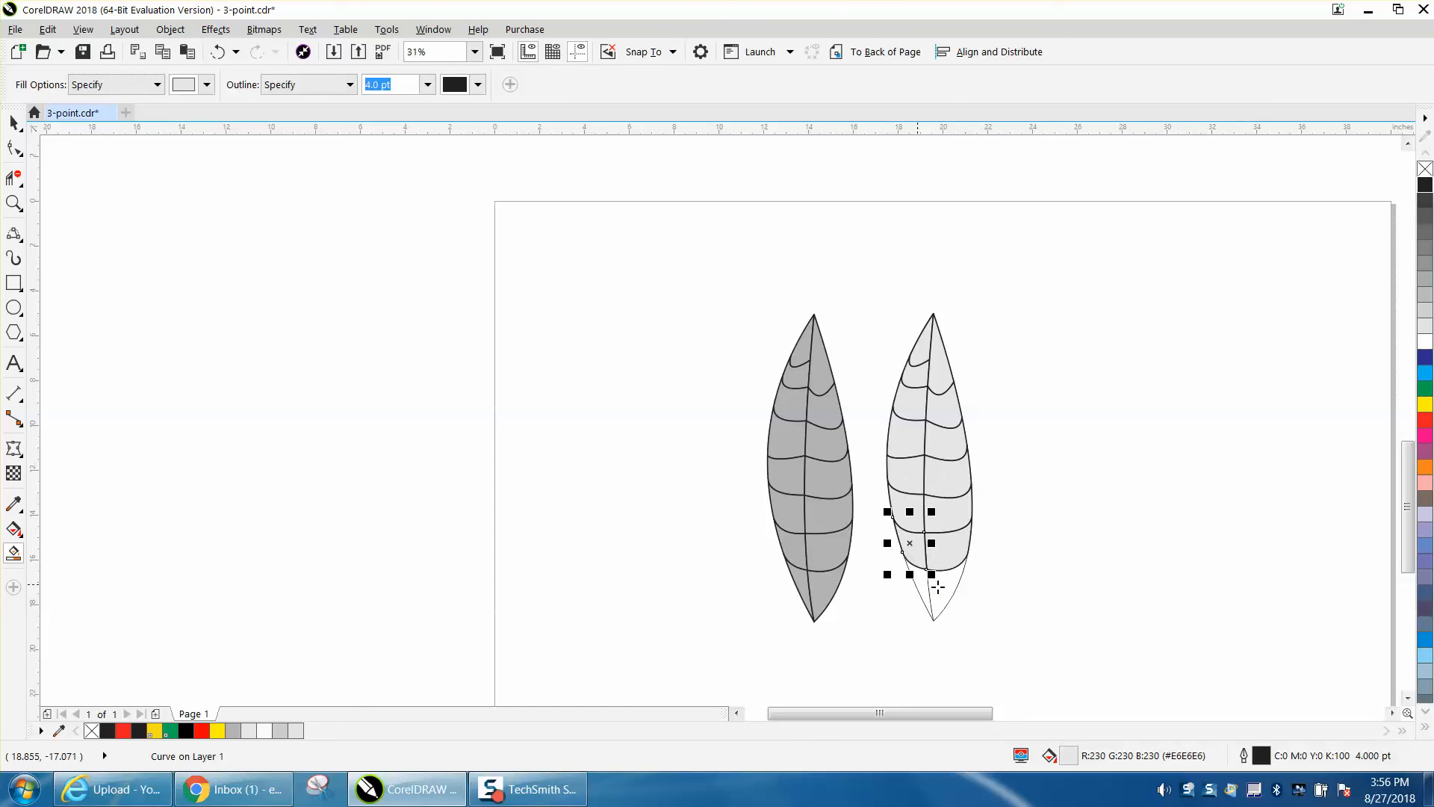
pyautogui.click(923, 587)
pyautogui.click(940, 586)
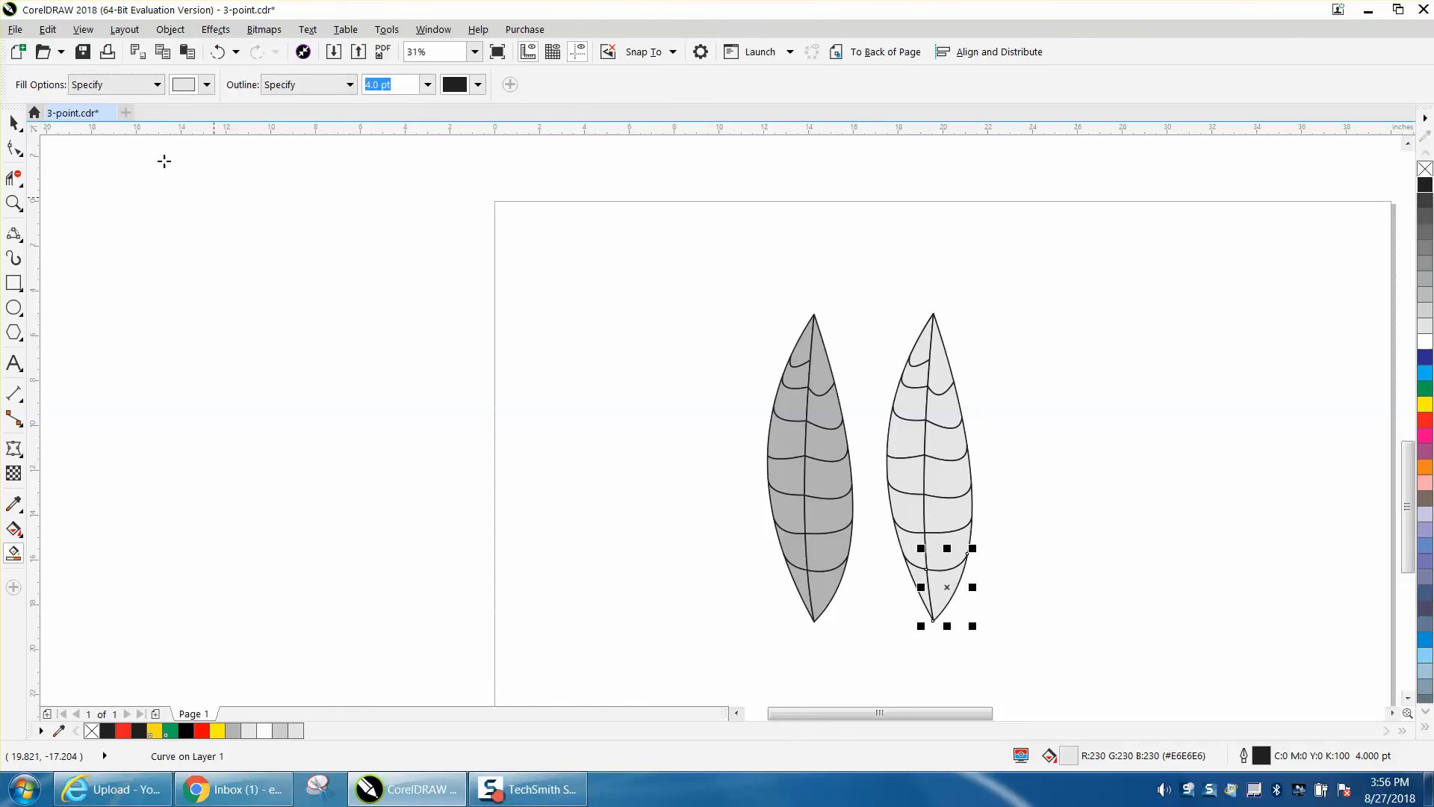
# - Group all parts of the dark gray leaf, and group all parts of the light gray leaf separately
pyautogui.click(13, 122)
pyautogui.moveTo(740, 286); pyautogui.dragTo(878, 641)
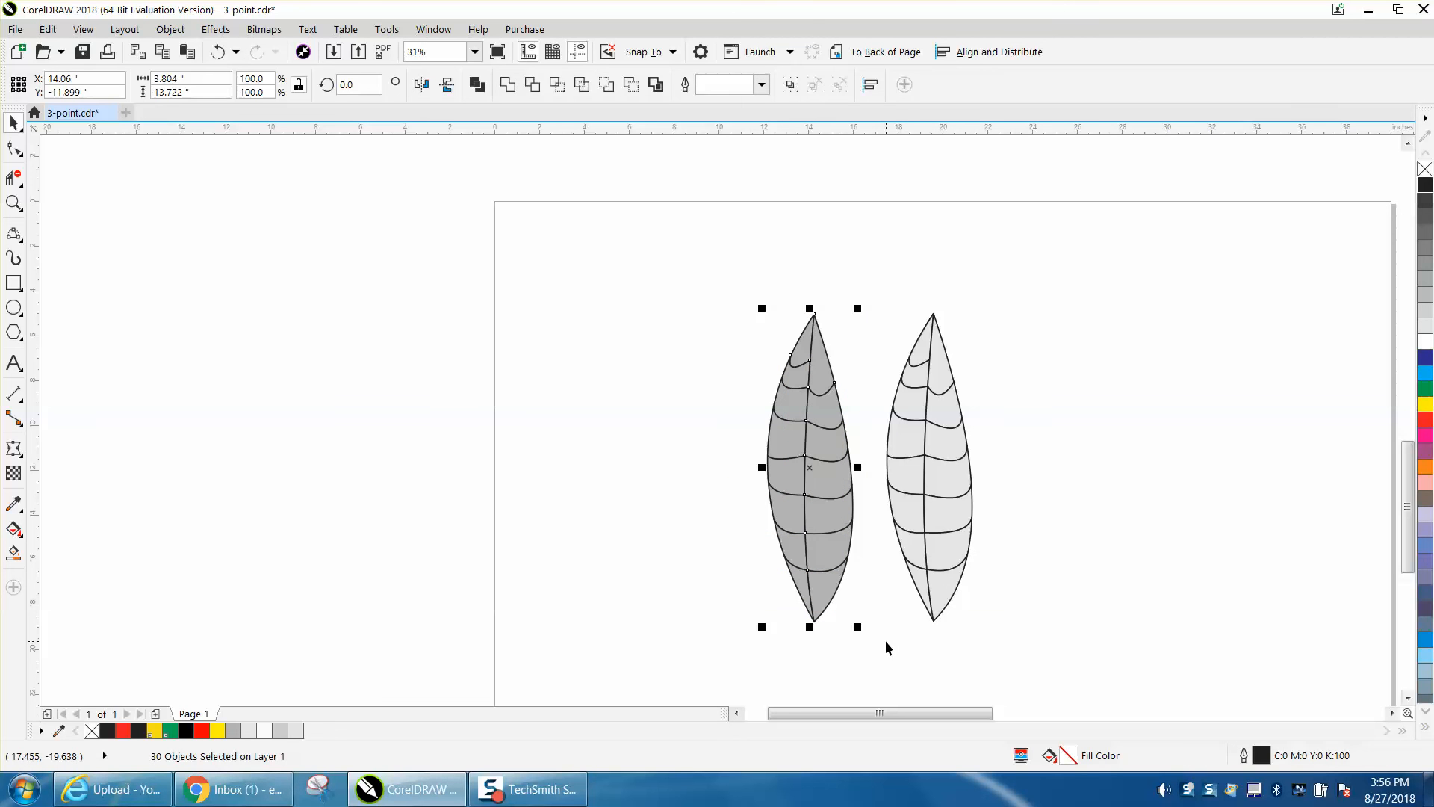
pyautogui.hotkey('ctrl', 'g')
pyautogui.moveTo(864, 289); pyautogui.dragTo(911, 607)
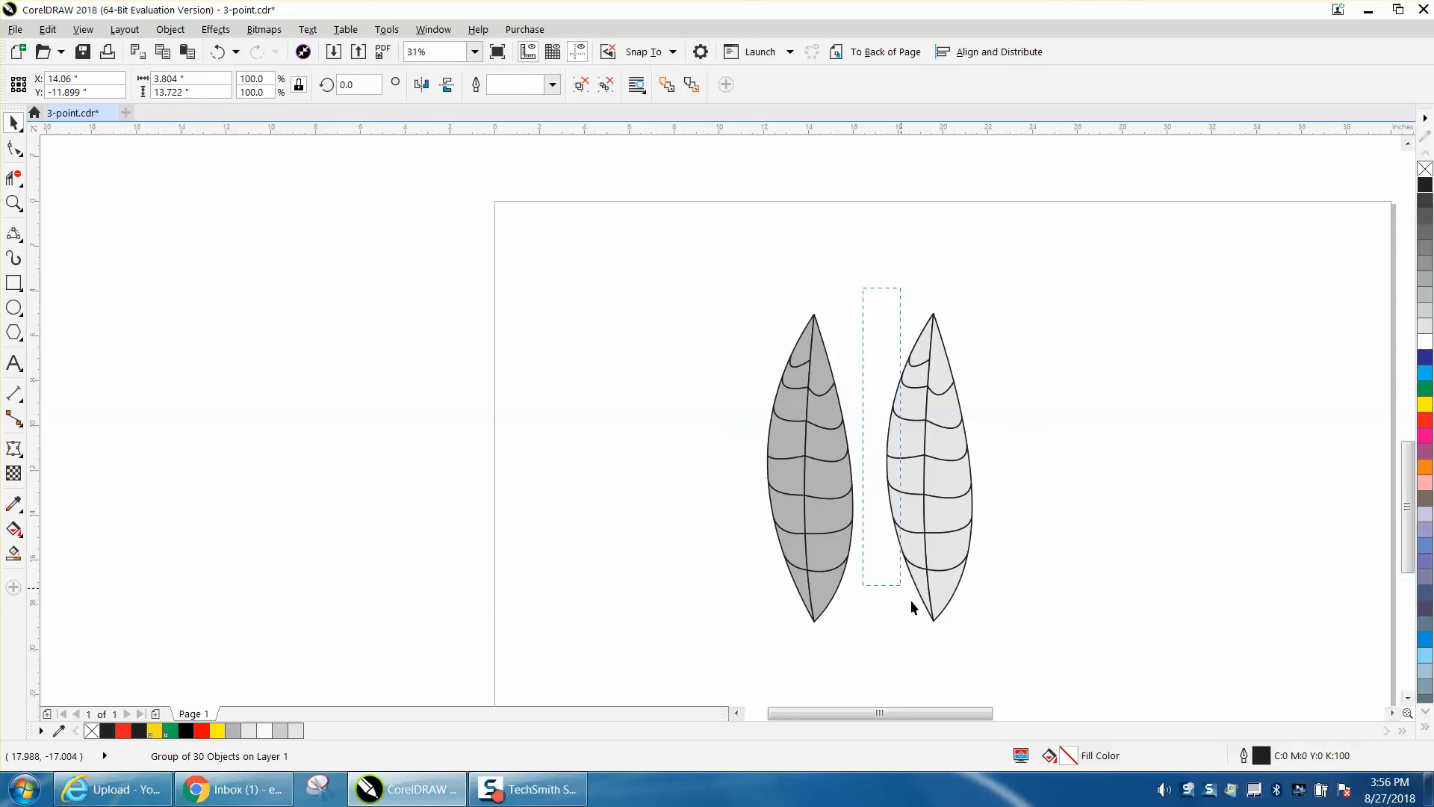
pyautogui.hotkey('ctrl', 'g')
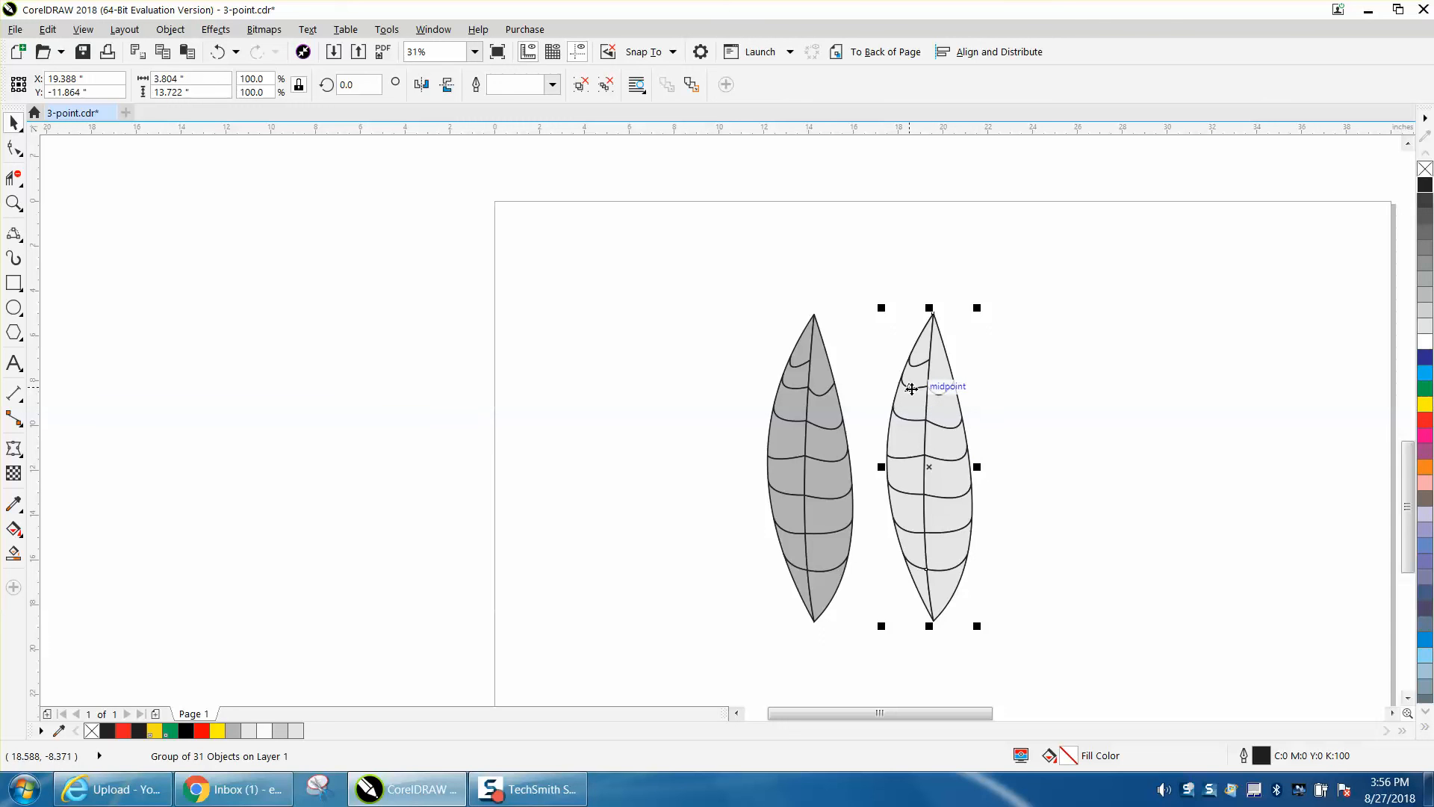
pyautogui.click(961, 278)
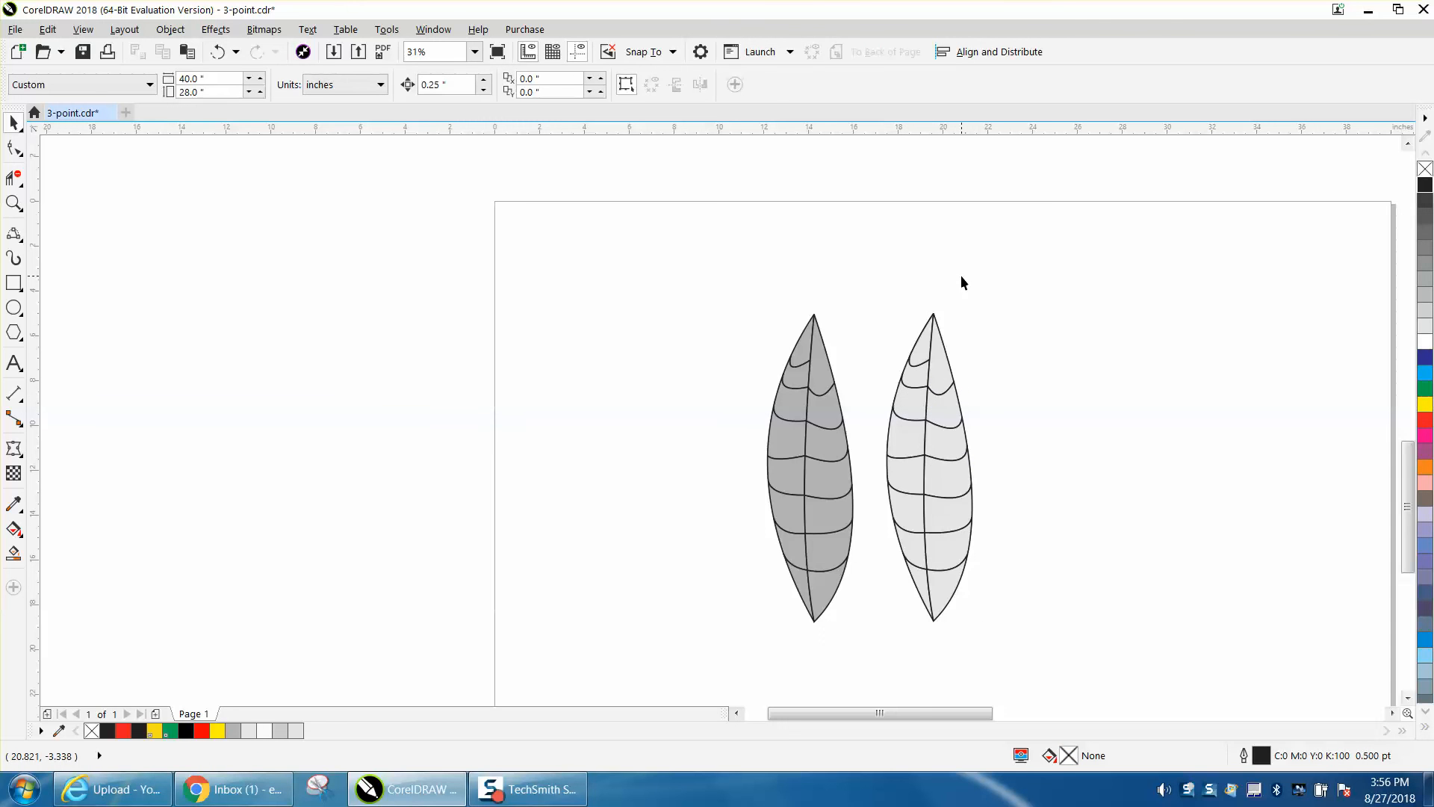